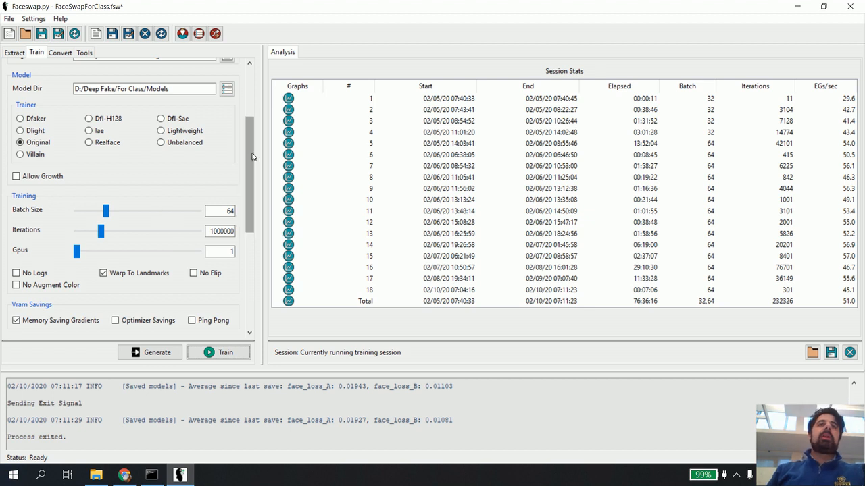
# Open the face conversion settings and inspect the full path of the input video
pyautogui.scroll(5, 252, 157)
pyautogui.click(60, 53)
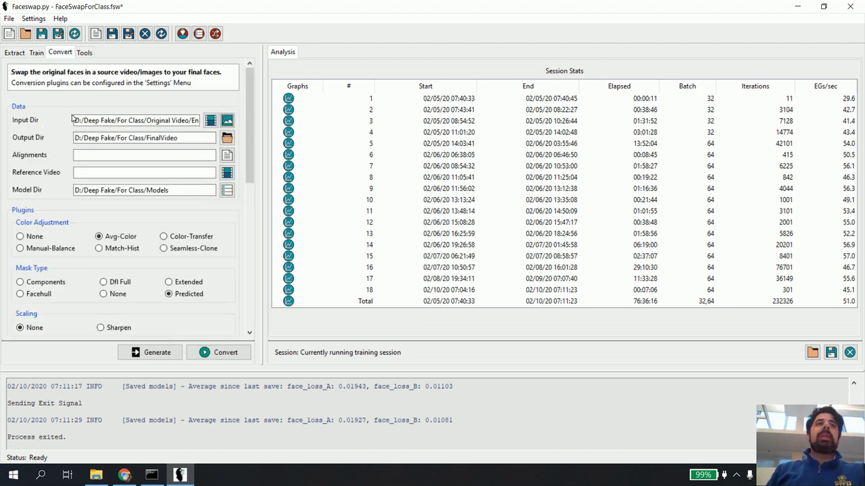
pyautogui.moveTo(146, 121); pyautogui.dragTo(203, 122)
pyautogui.click(194, 122)
pyautogui.moveTo(145, 120); pyautogui.dragTo(43, 116)
pyautogui.click(133, 120)
pyautogui.moveTo(158, 121); pyautogui.dragTo(201, 121)
pyautogui.click(147, 120)
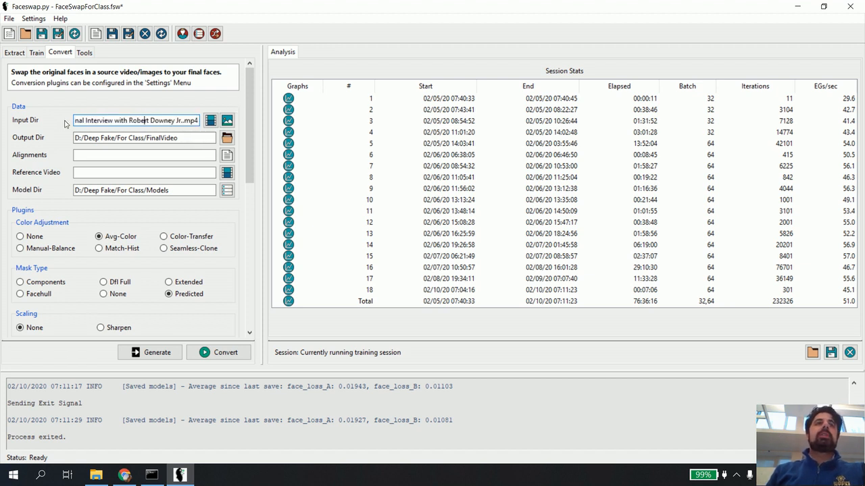
# Set the conversion input to "Emotional Interview with Robert Downey Jr..mp4" from the Original Video folder
pyautogui.click(210, 120)
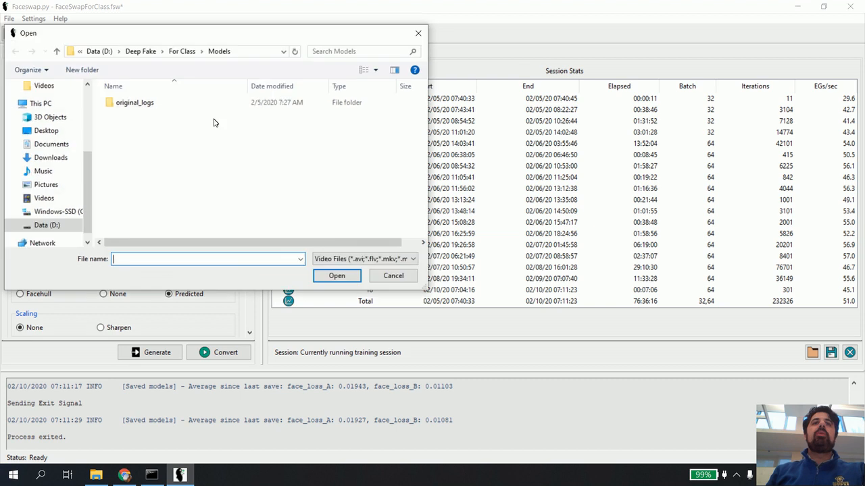
pyautogui.click(194, 55)
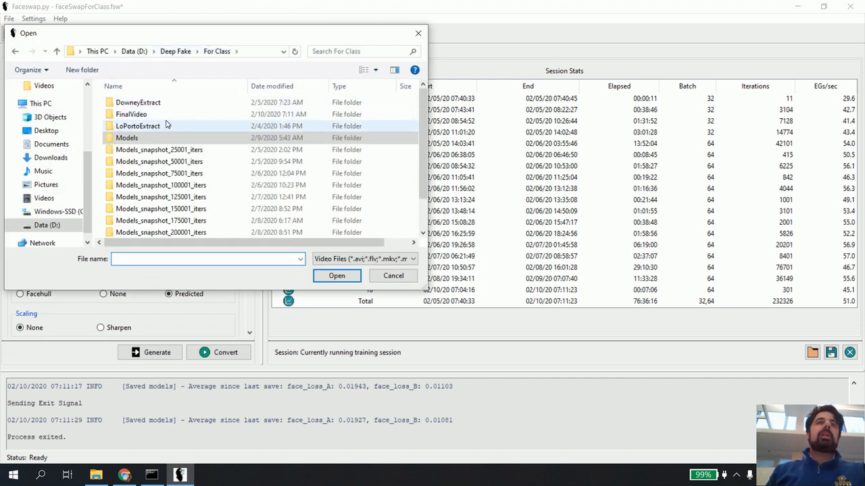
pyautogui.scroll(-1, 167, 125)
pyautogui.doubleClick(164, 223)
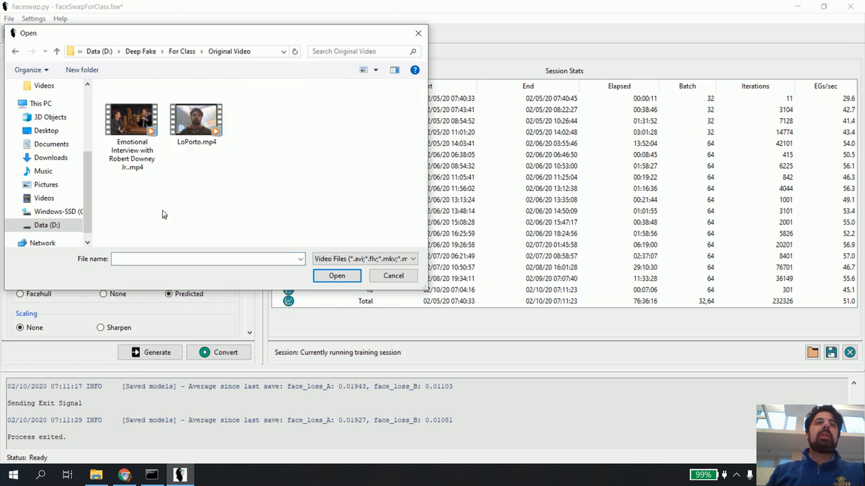
pyautogui.click(137, 128)
pyautogui.click(328, 277)
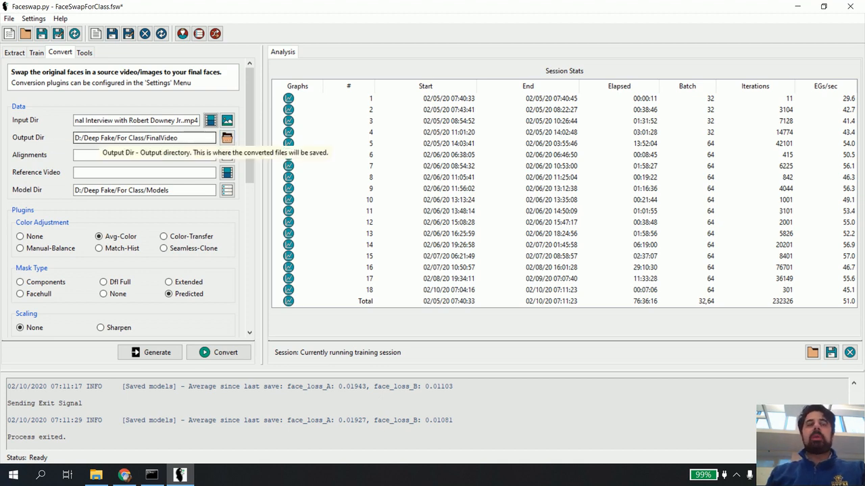
# Set the conversion output directory to the FinalVideo folder inside For Class
pyautogui.click(228, 139)
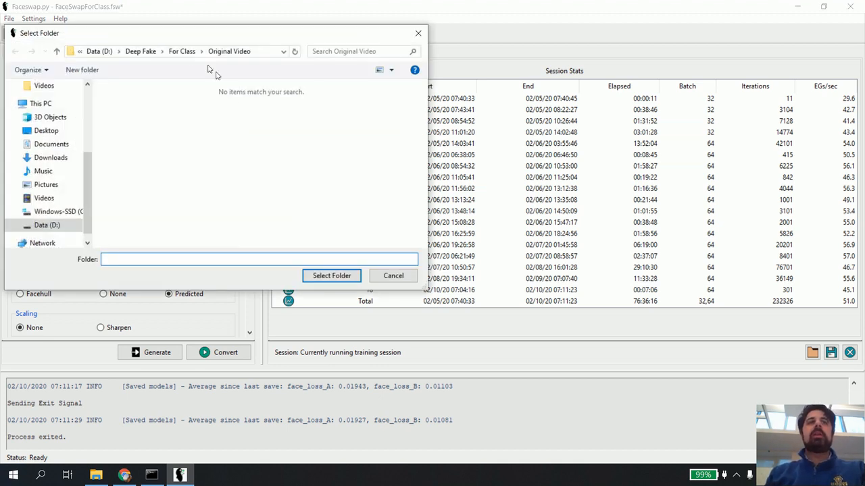
pyautogui.click(182, 52)
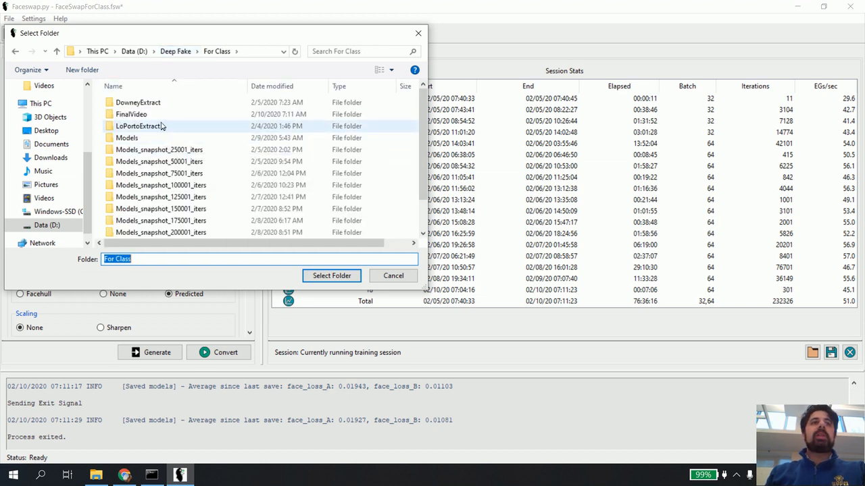
pyautogui.click(160, 115)
pyautogui.click(331, 275)
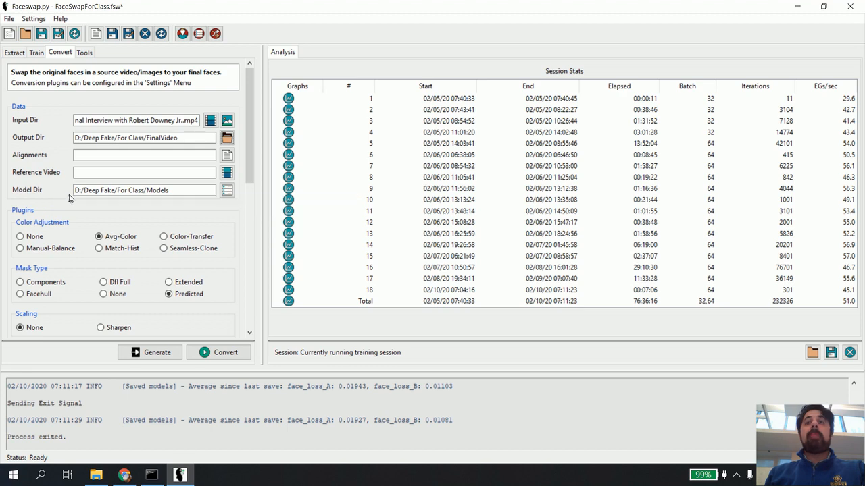
# Set the conversion's model directory to the Models folder inside For Class
pyautogui.click(227, 192)
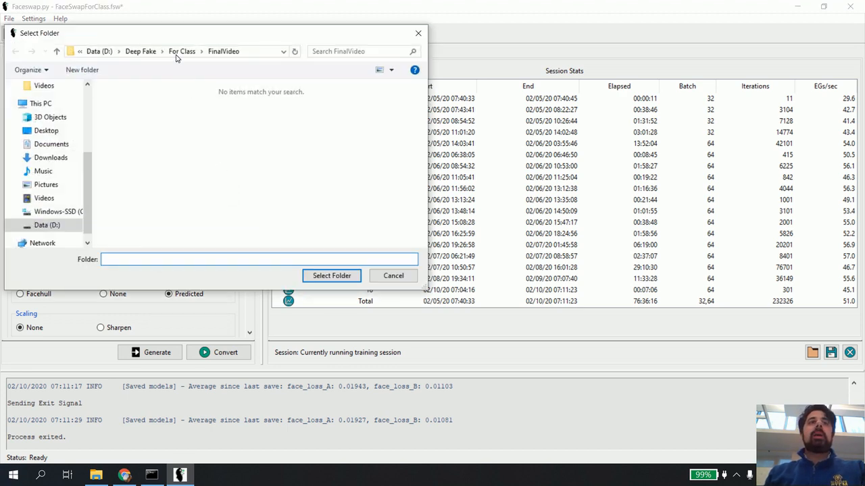
pyautogui.click(177, 52)
pyautogui.click(139, 138)
pyautogui.scroll(-1, 159, 133)
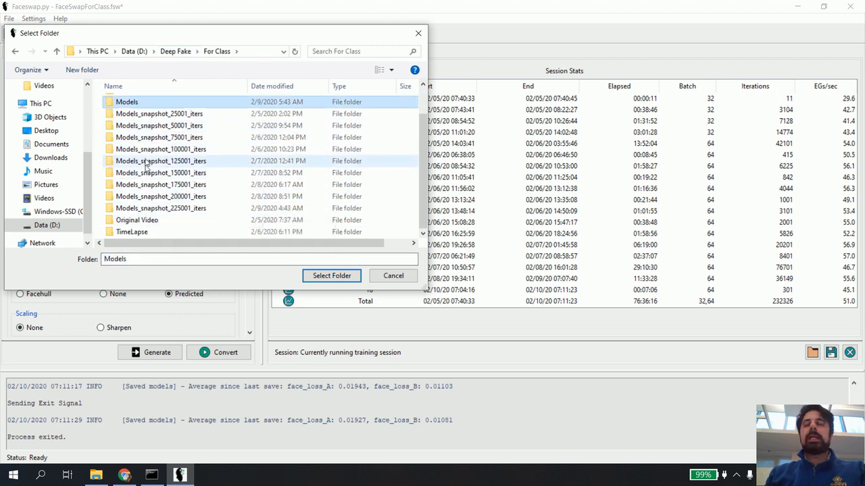
pyautogui.scroll(1, 136, 145)
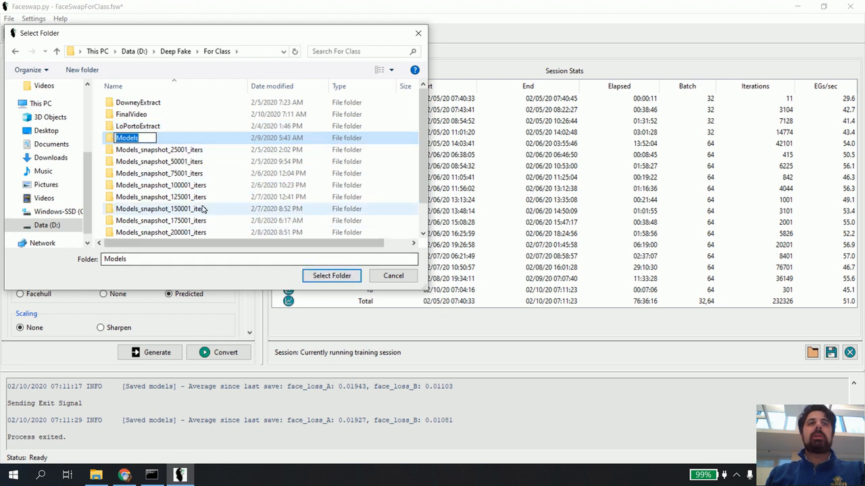
pyautogui.click(174, 209)
pyautogui.click(157, 142)
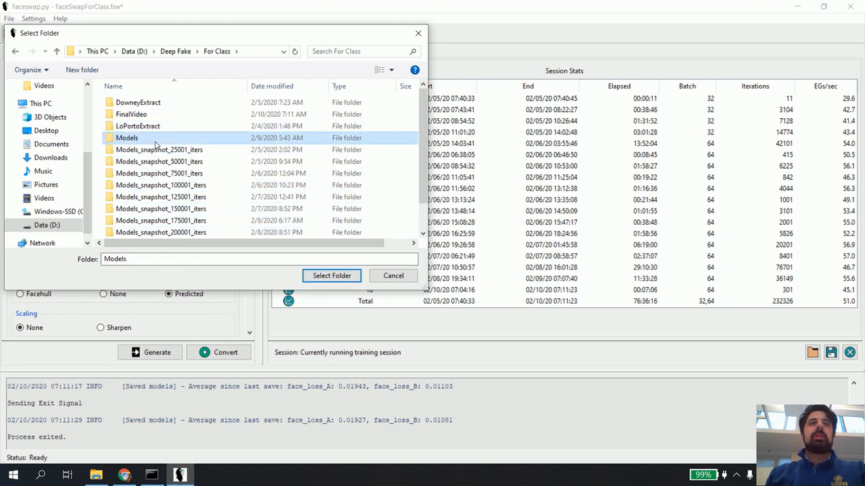
pyautogui.click(332, 275)
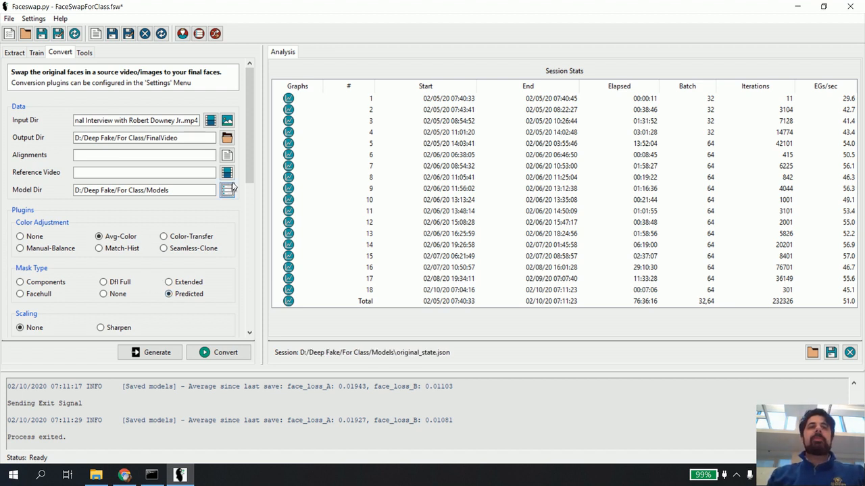
# Run the conversion with the chosen folders, then enlarge the log area and examine its messages
pyautogui.moveTo(253, 170); pyautogui.dragTo(251, 149)
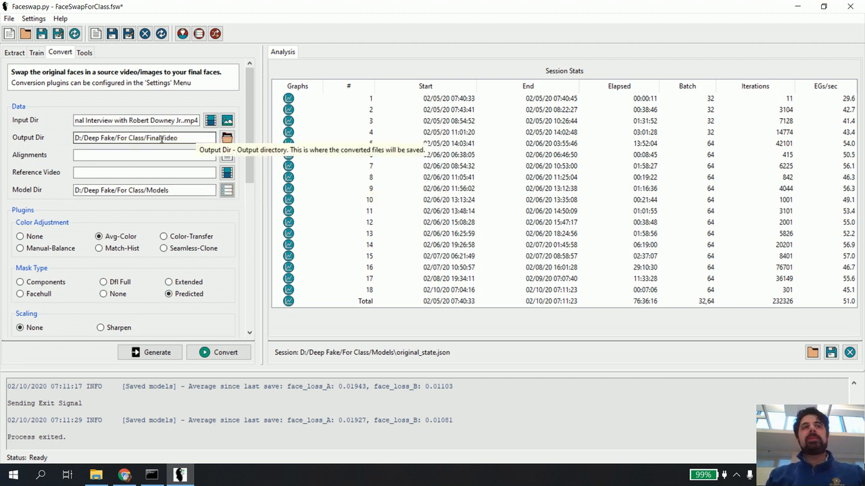
pyautogui.click(217, 352)
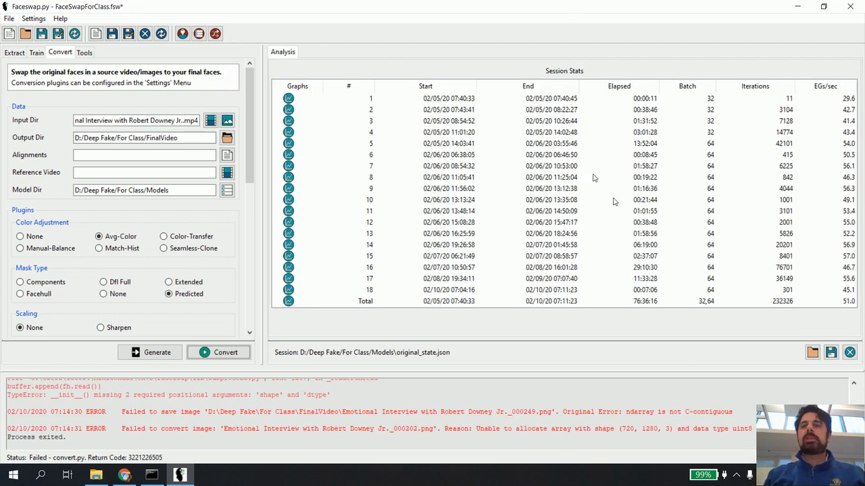
pyautogui.moveTo(743, 374); pyautogui.dragTo(513, 238)
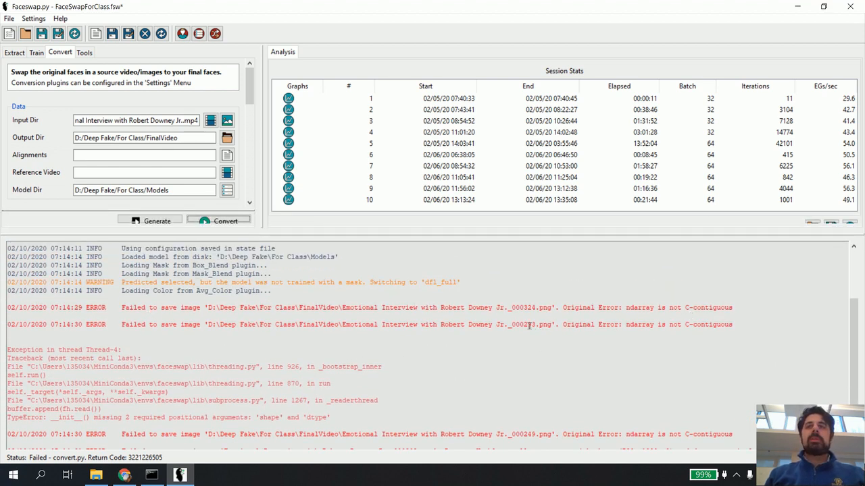
pyautogui.scroll(-1, 199, 337)
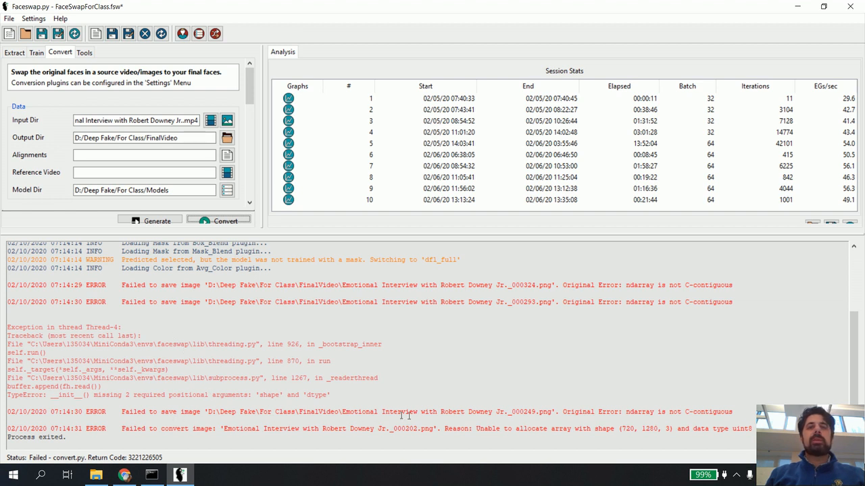
# Switch to File Explorer and delete all the converted frame images from the FinalVideo folder
pyautogui.click(98, 477)
pyautogui.moveTo(699, 334); pyautogui.dragTo(710, 263)
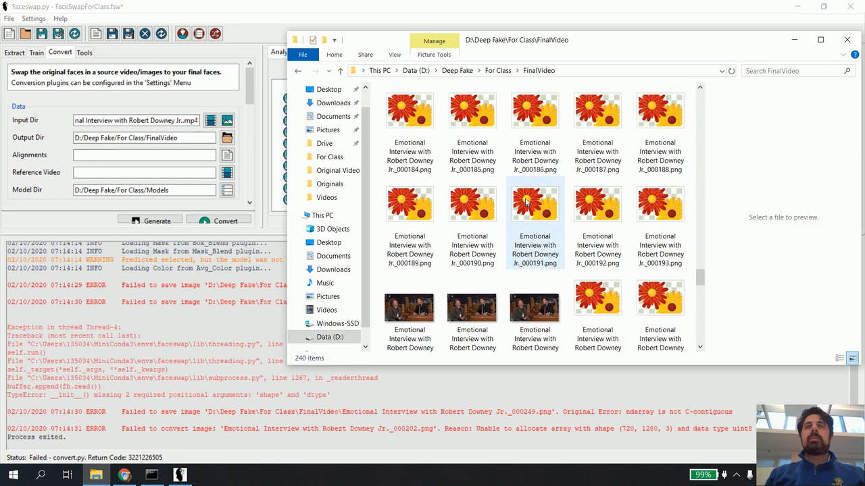
pyautogui.scroll(15, 581, 236)
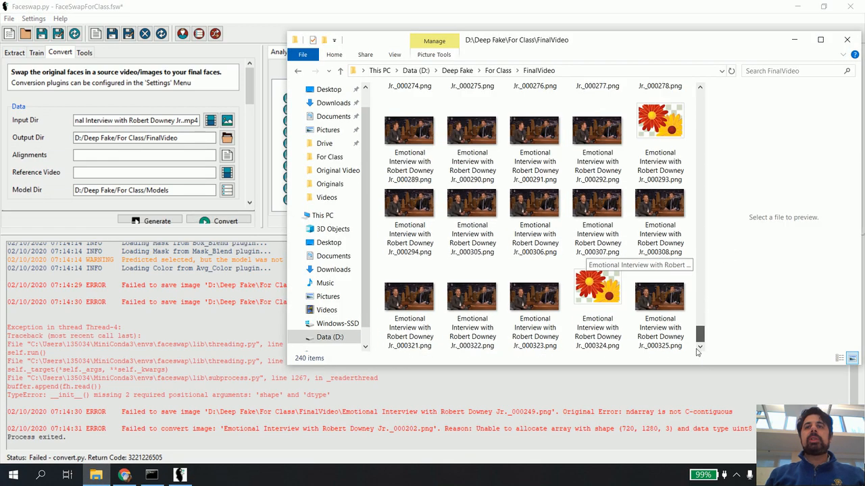
pyautogui.click(423, 106)
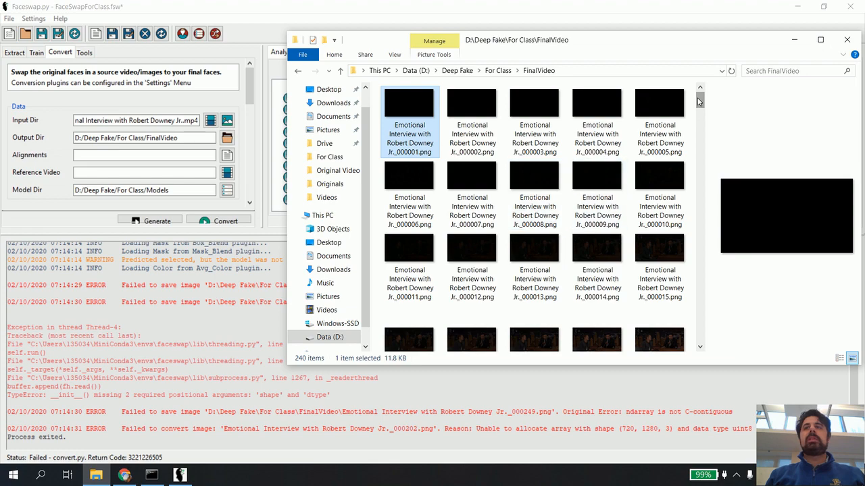
pyautogui.moveTo(700, 102); pyautogui.dragTo(703, 364)
pyautogui.keyDown('shift'); pyautogui.click(668, 319); pyautogui.keyUp('shift')
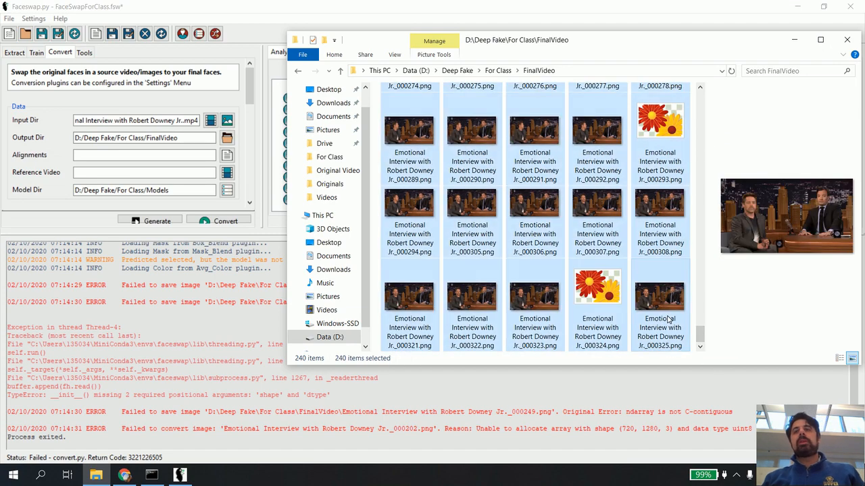
pyautogui.press('Delete')
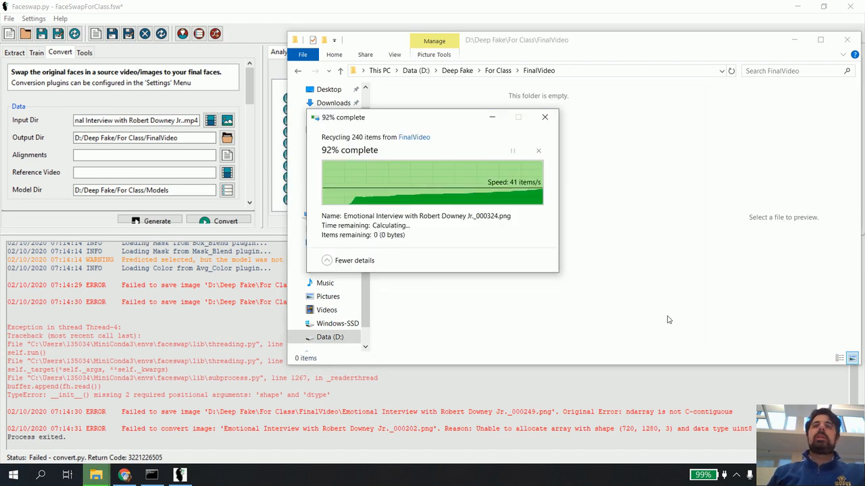
# Close and relaunch FaceSwap, reload the last session, and maximize the program window
pyautogui.click(758, 6)
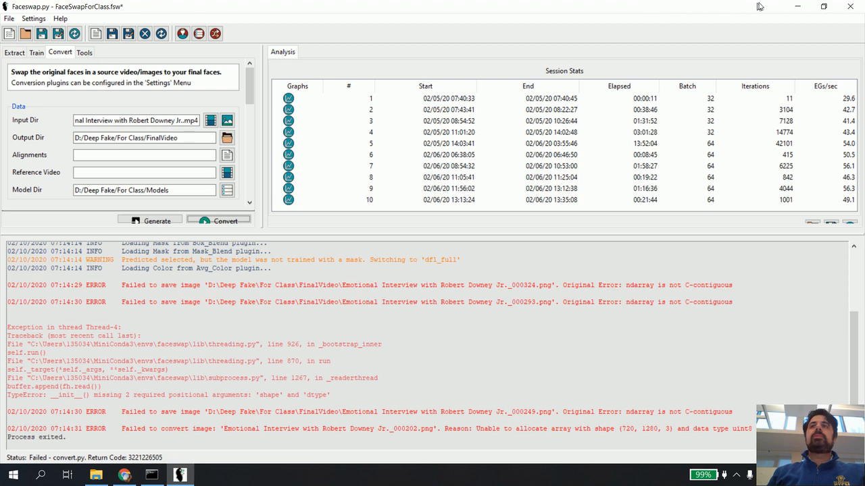
pyautogui.click(850, 6)
pyautogui.click(453, 281)
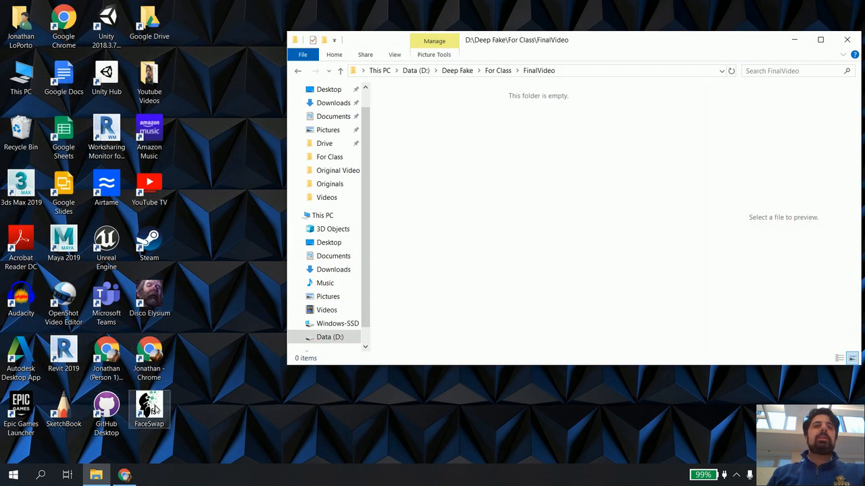
pyautogui.doubleClick(157, 410)
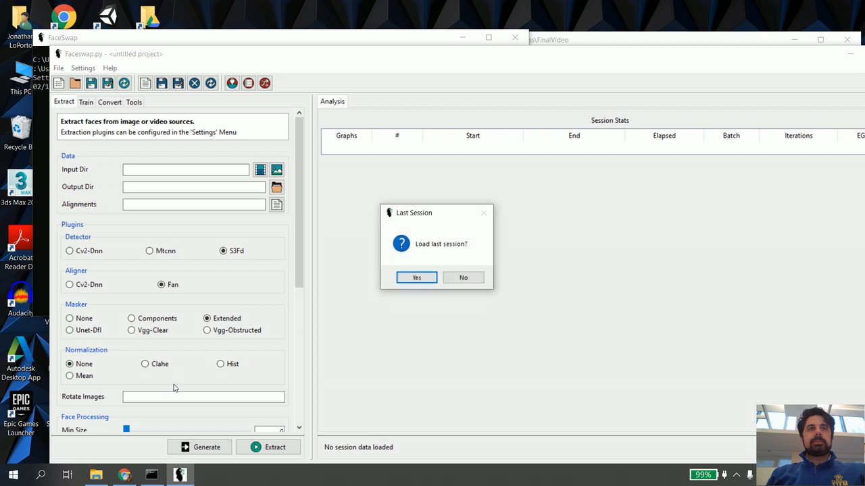
pyautogui.click(417, 278)
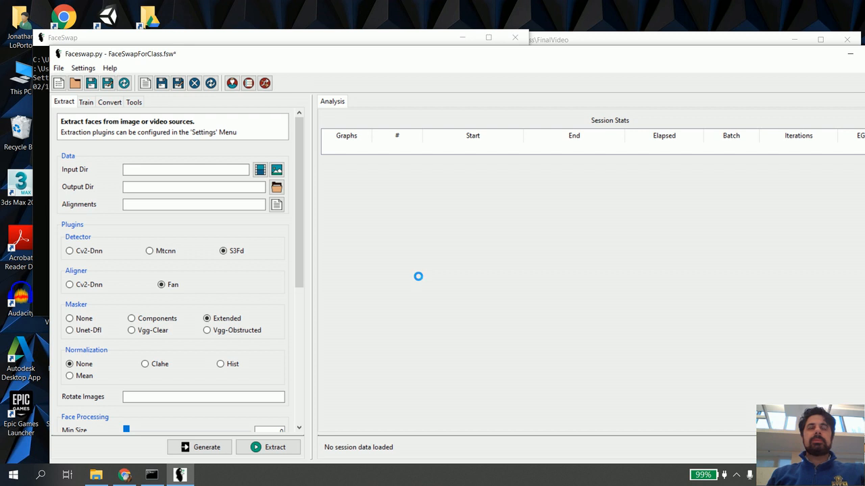
pyautogui.moveTo(536, 59); pyautogui.dragTo(491, 2)
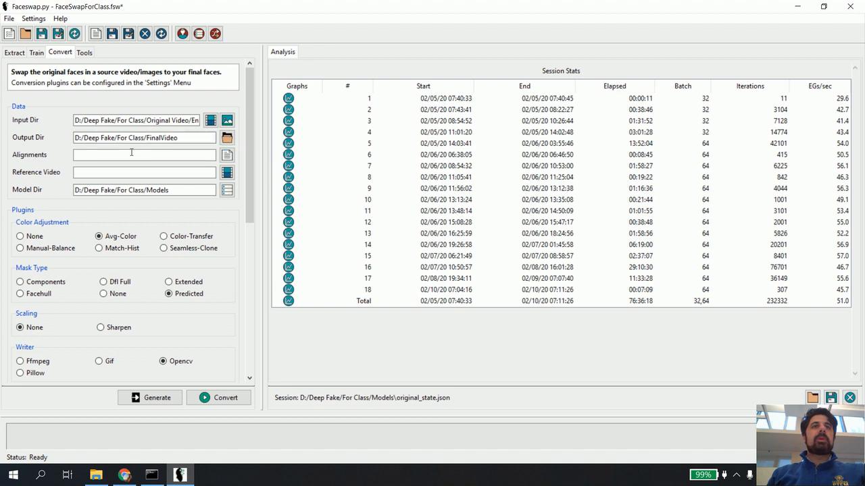
# Start the conversion with the reloaded session settings and enlarge the log area
pyautogui.click(225, 398)
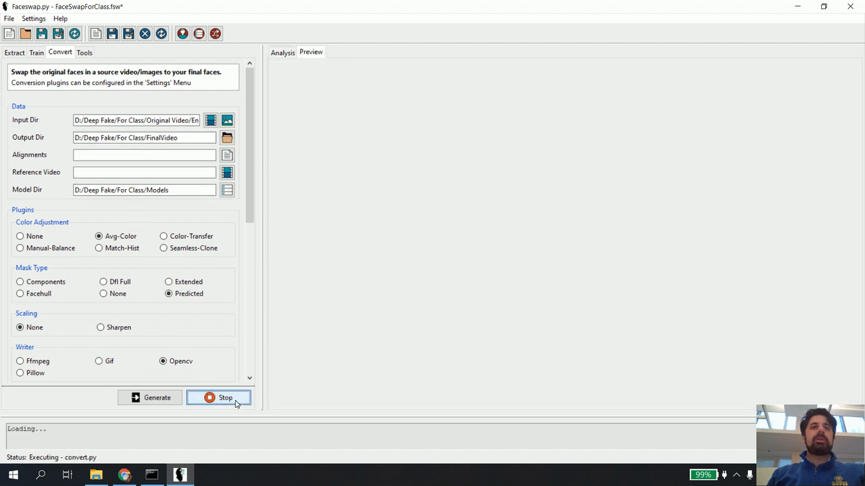
pyautogui.moveTo(299, 395); pyautogui.dragTo(309, 315)
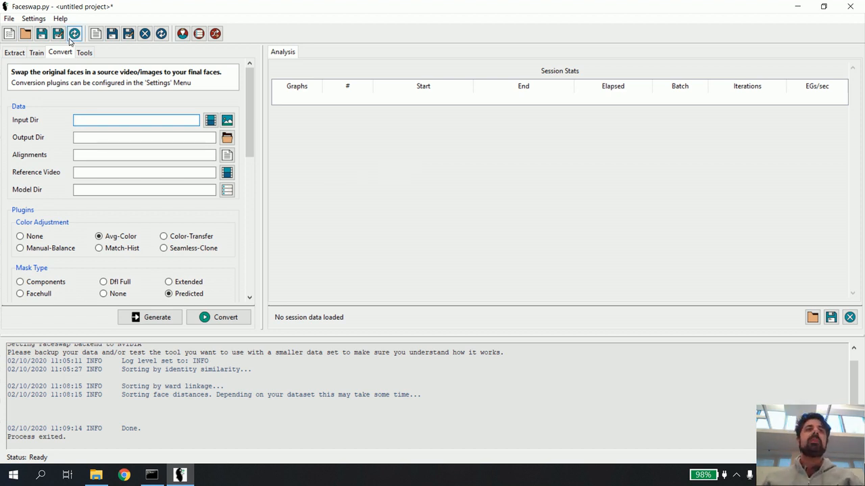
# Choose "Emotional Interview with Robert Downey Jr..mp4" as the input video for the untitled project's conversion
pyautogui.click(210, 119)
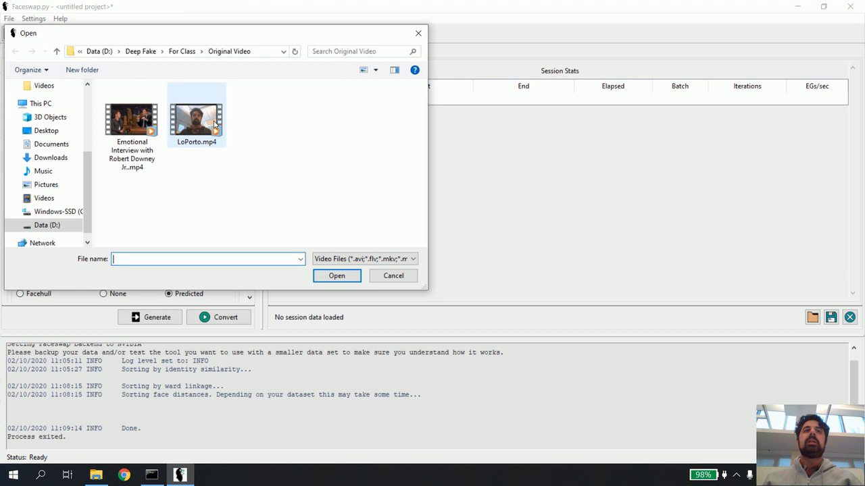
pyautogui.click(129, 171)
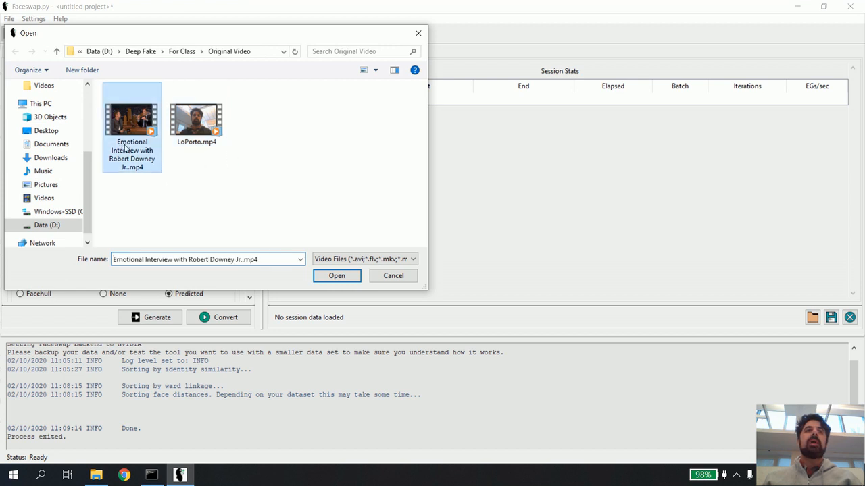
pyautogui.click(338, 276)
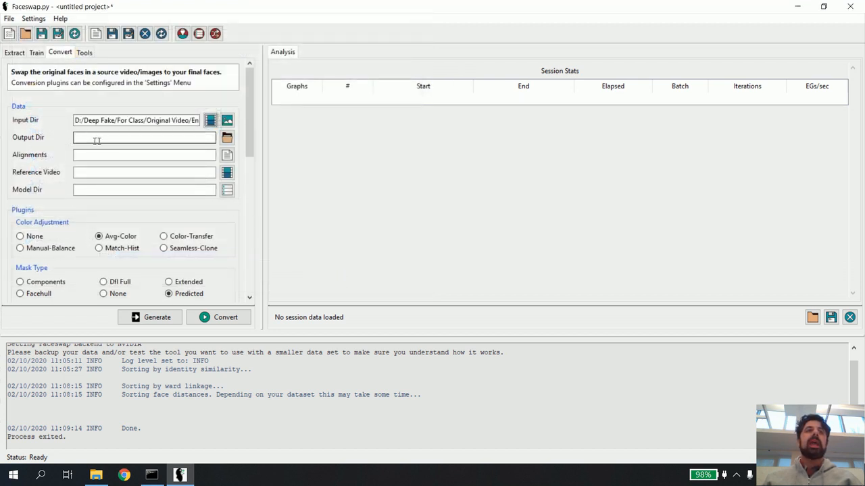
# Set the conversion's output directory to the FinalVideo folder in D:/Deep Fake/For Class
pyautogui.click(230, 142)
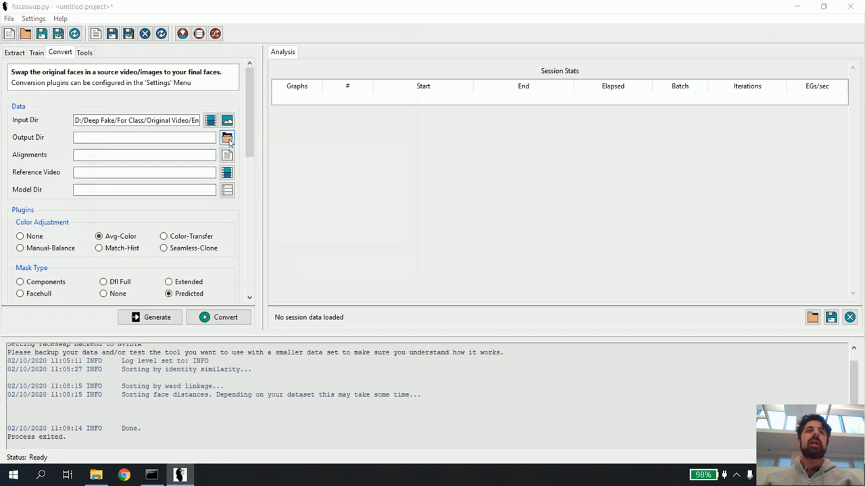
pyautogui.click(183, 55)
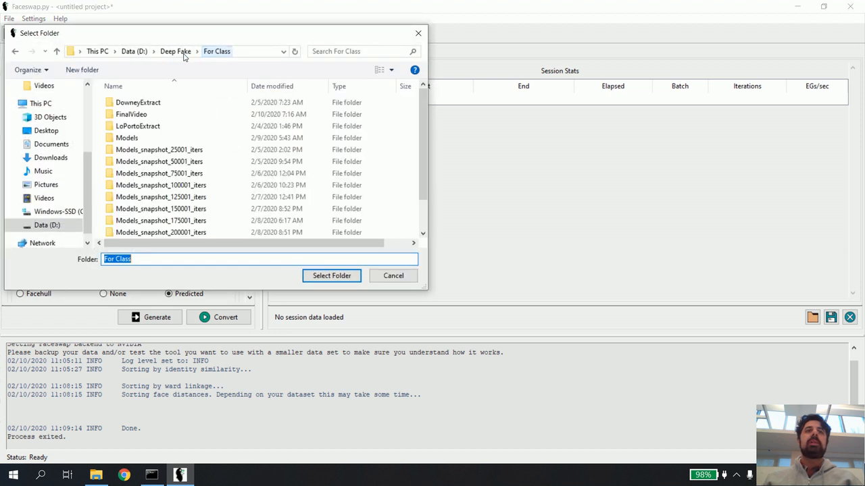
pyautogui.doubleClick(153, 116)
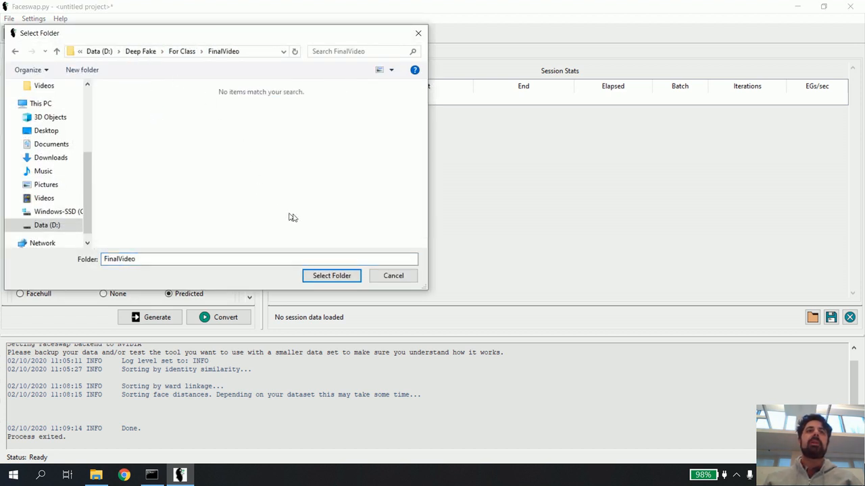
pyautogui.click(332, 277)
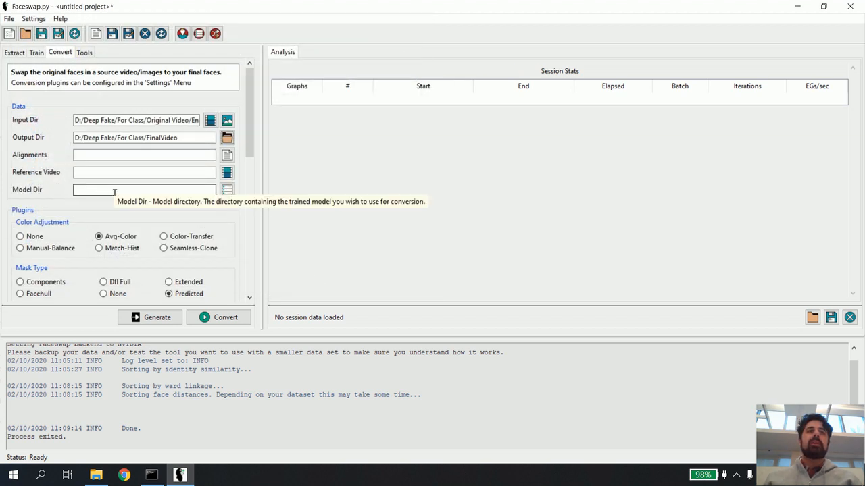
# Set the conversion's model directory to the Models folder in D:/Deep Fake/For Class
pyautogui.click(227, 190)
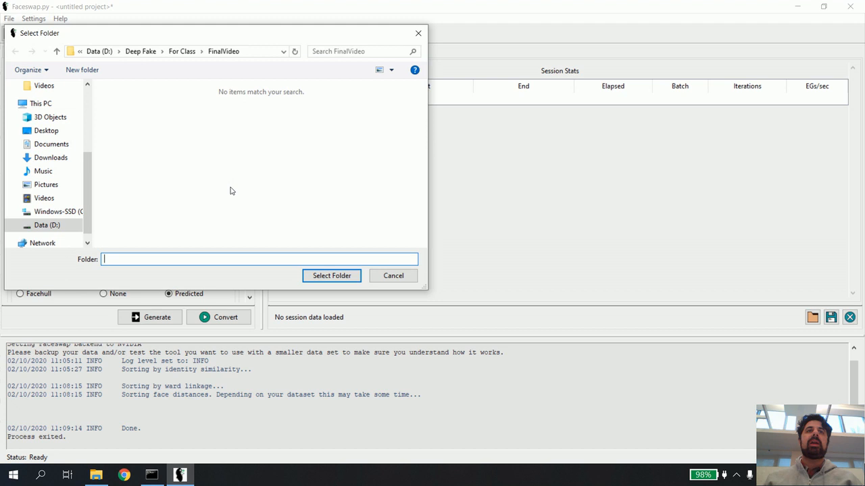
pyautogui.click(181, 52)
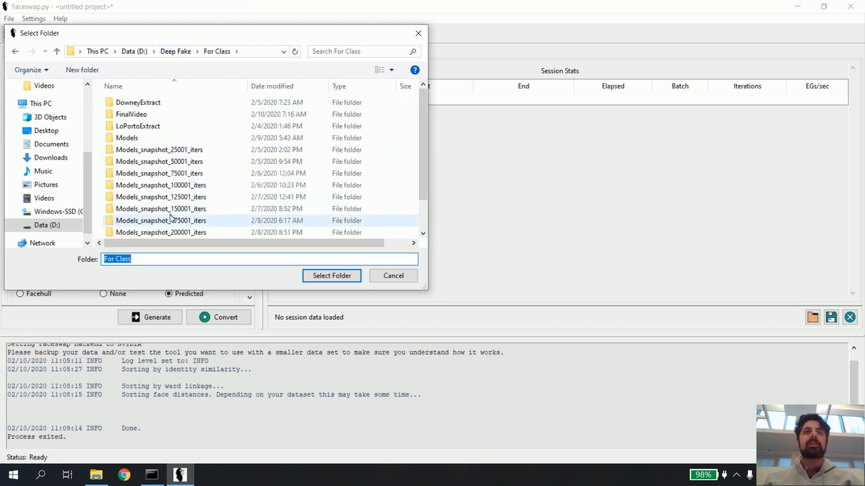
pyautogui.click(135, 139)
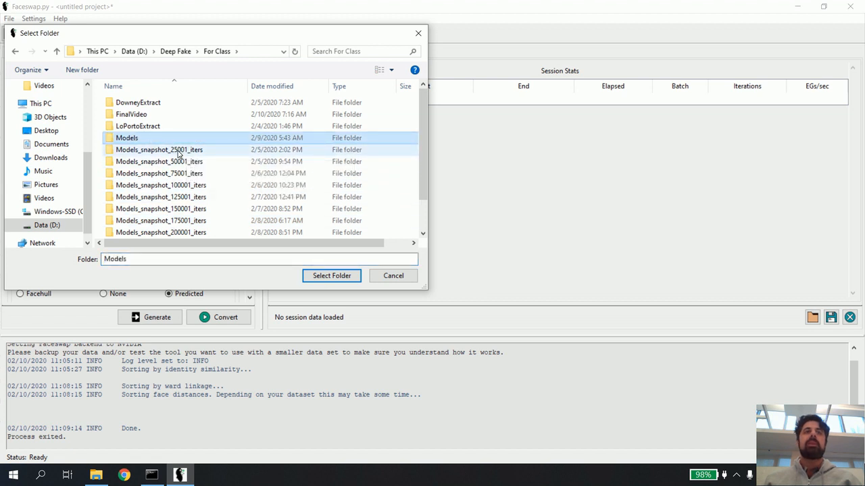
pyautogui.click(331, 275)
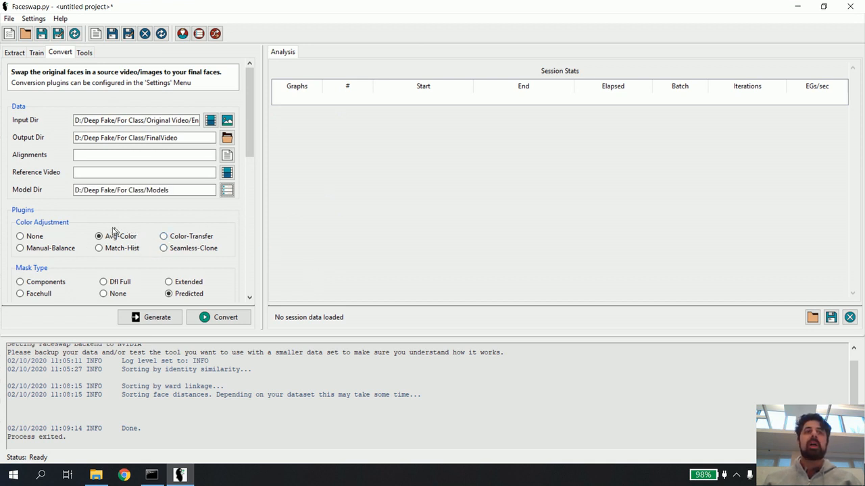
# Start the conversion with Avg-Color adjustment, Predicted mask and Opencv writer, and read through its log output
pyautogui.moveTo(177, 253)
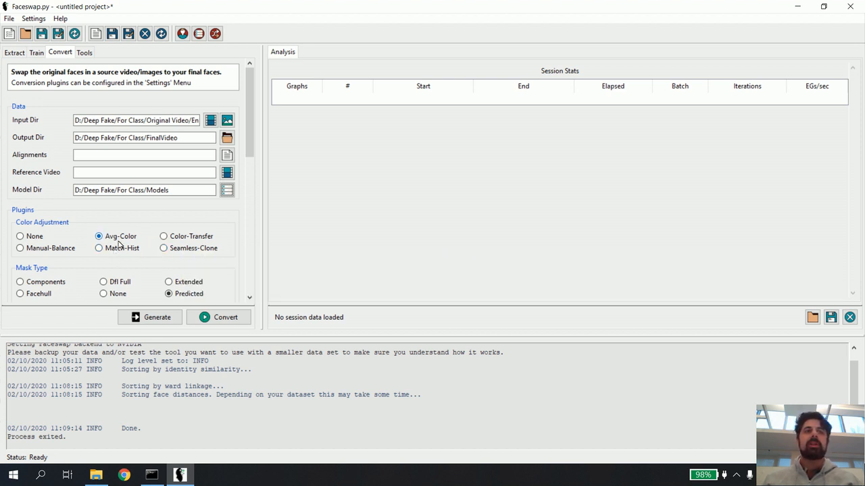
pyautogui.moveTo(119, 243)
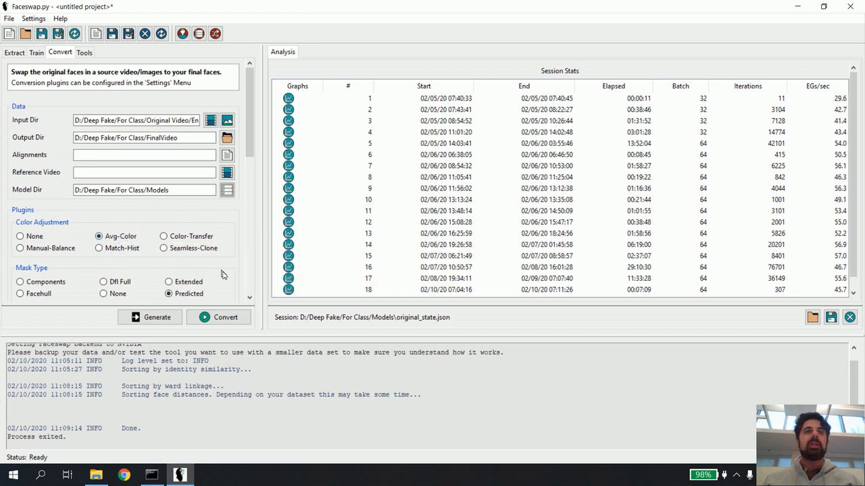
pyautogui.moveTo(249, 147); pyautogui.dragTo(250, 188)
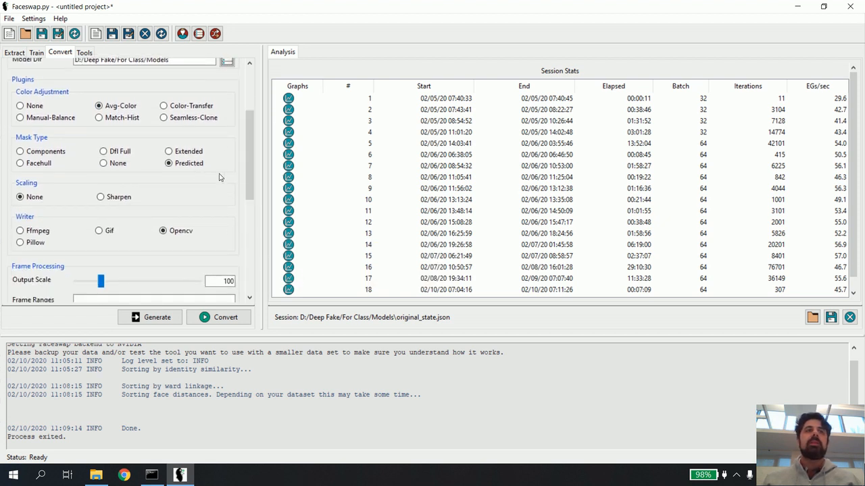
pyautogui.click(220, 317)
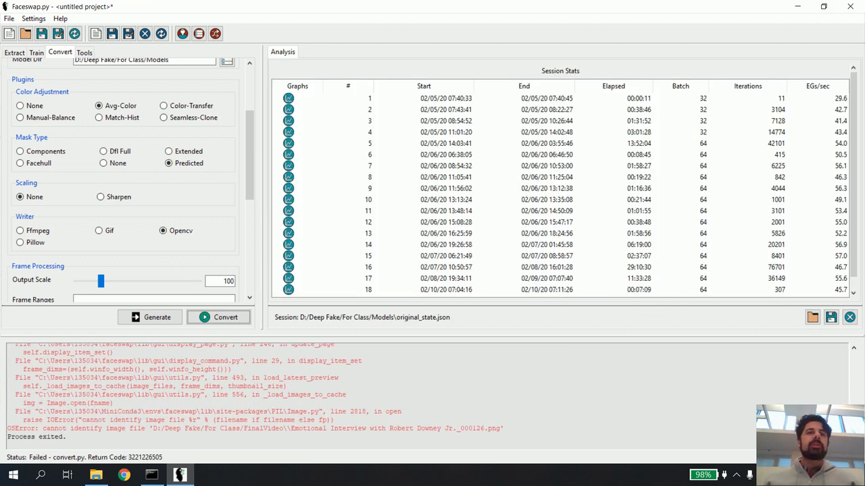
pyautogui.scroll(5, 433, 395)
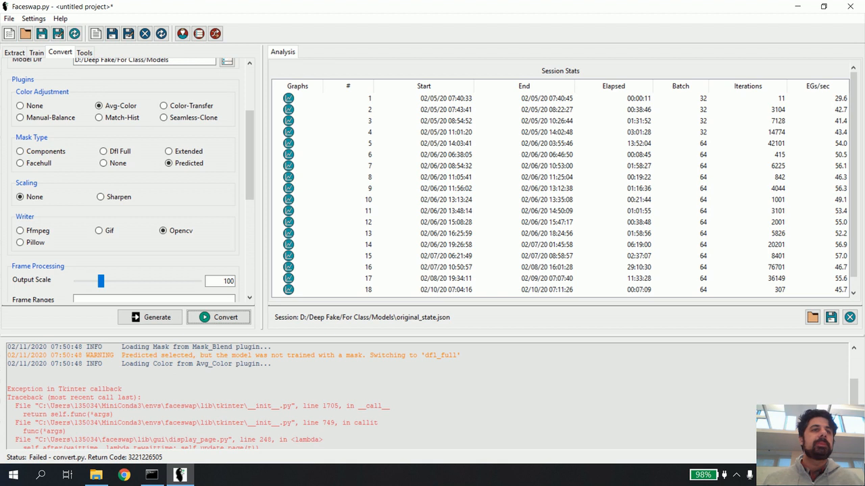
pyautogui.scroll(-2, 432, 395)
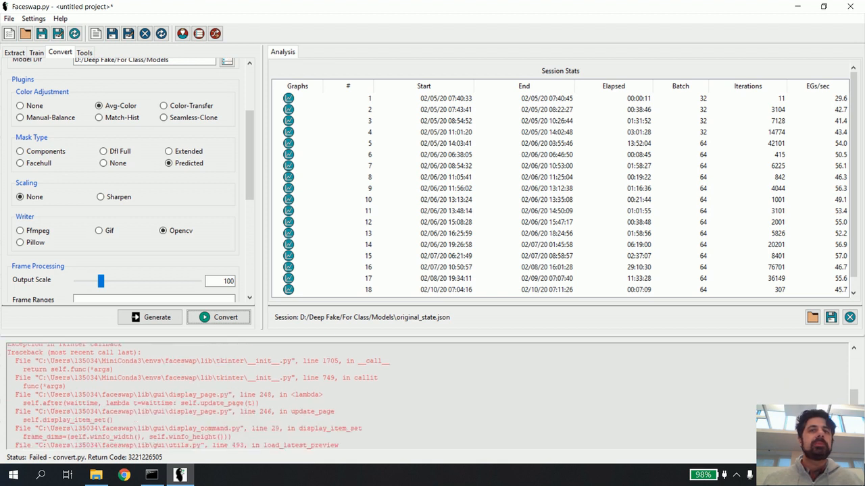
pyautogui.scroll(-1, 198, 397)
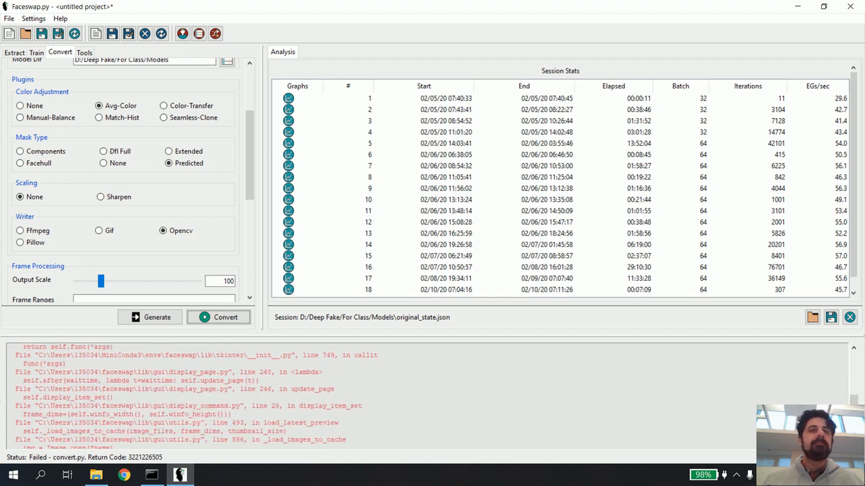
pyautogui.scroll(-1, 357, 398)
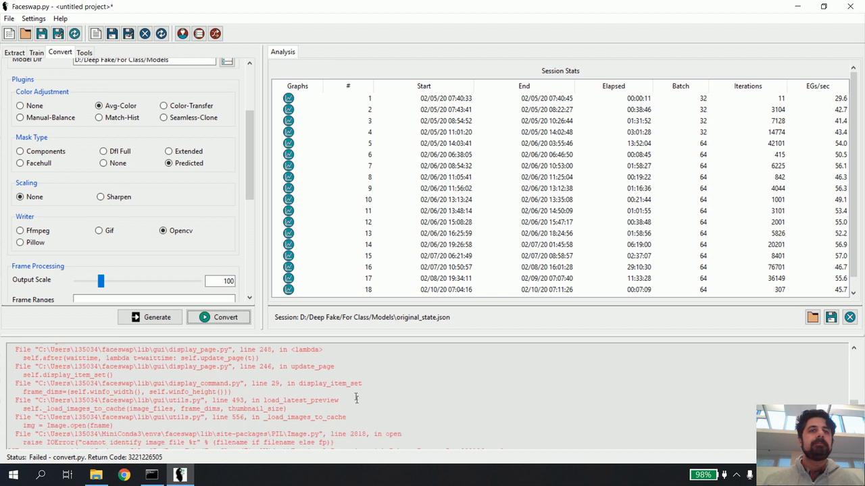
pyautogui.scroll(-1, 312, 386)
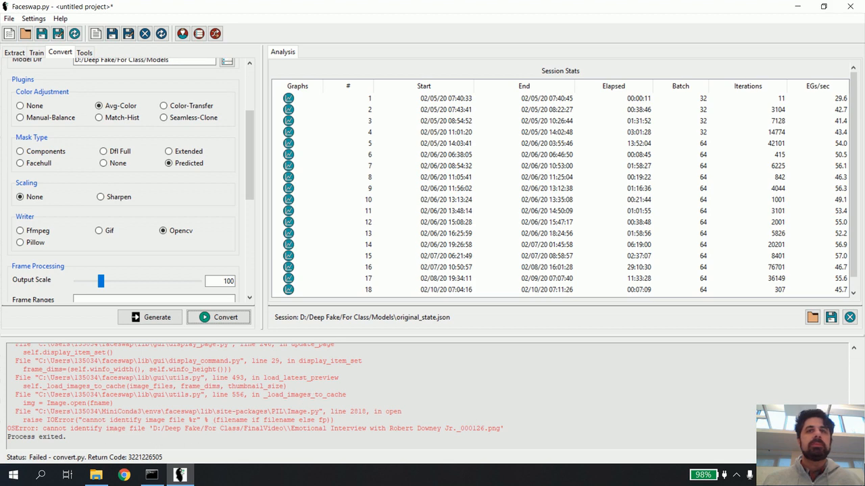
# Switch to File Explorer and delete every interview frame image from the FinalVideo folder, from the first frame to the last
pyautogui.click(96, 475)
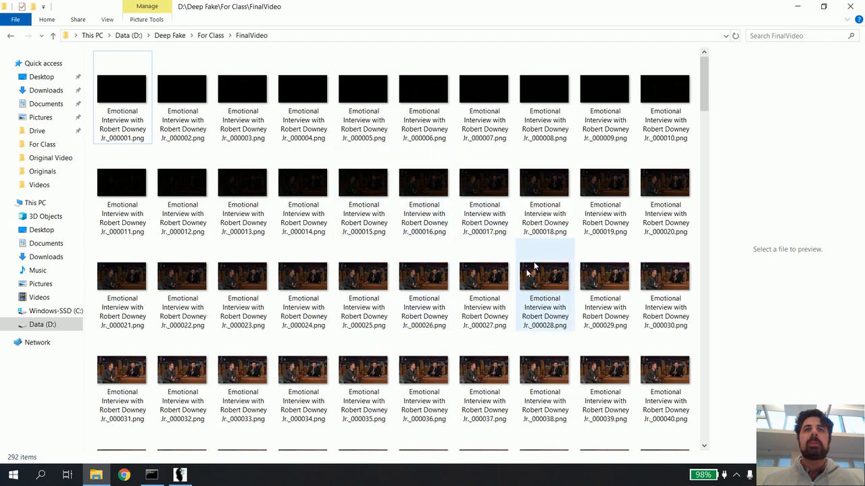
pyautogui.moveTo(704, 84); pyautogui.dragTo(728, 441)
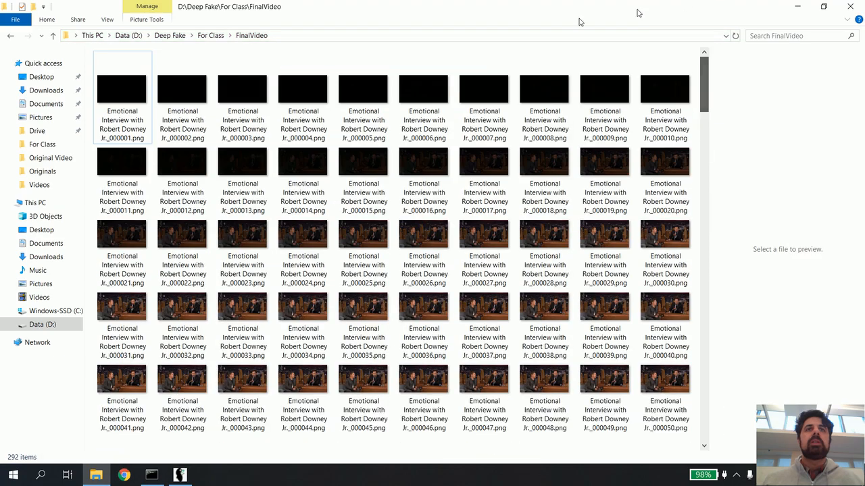
pyautogui.click(133, 92)
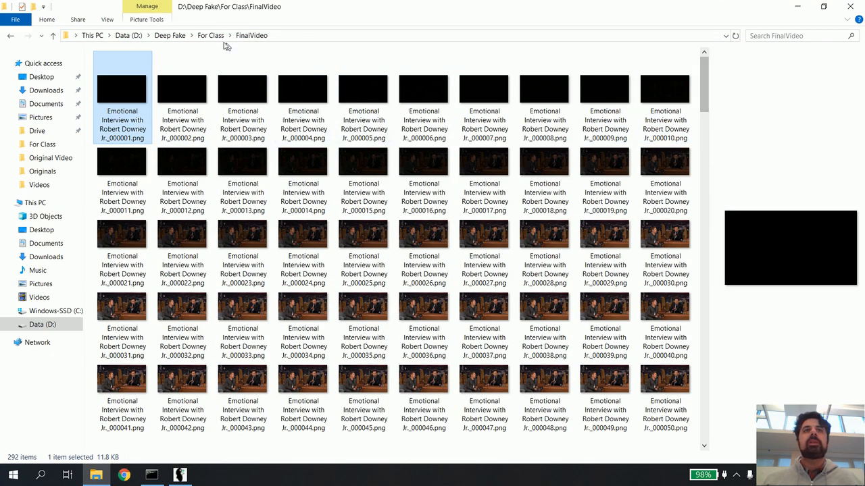
pyautogui.moveTo(704, 85); pyautogui.dragTo(695, 431)
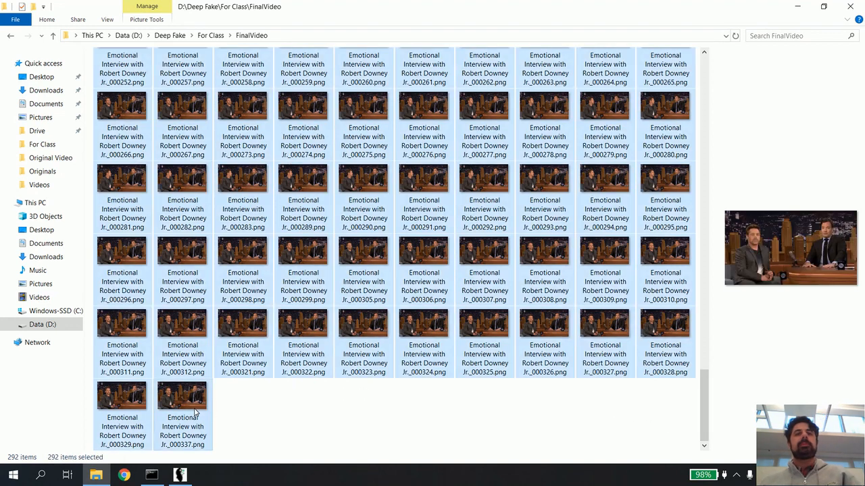
pyautogui.keyDown('shift'); pyautogui.click(200, 420); pyautogui.keyUp('shift')
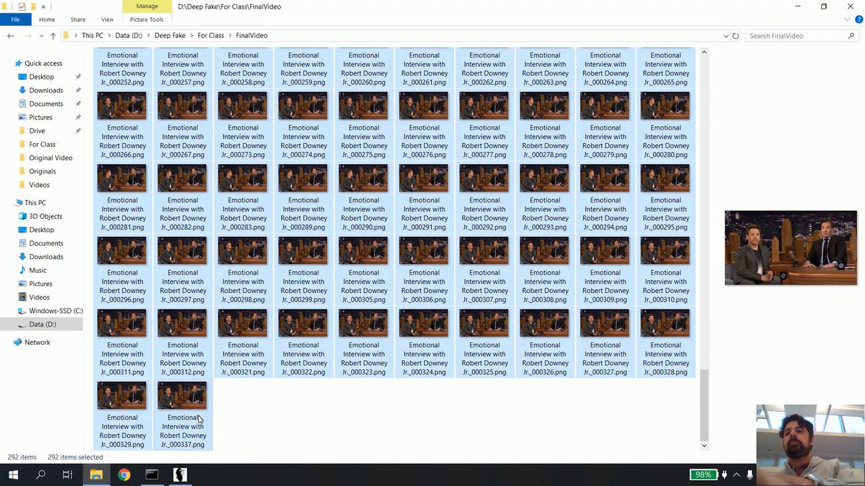
pyautogui.press('Delete')
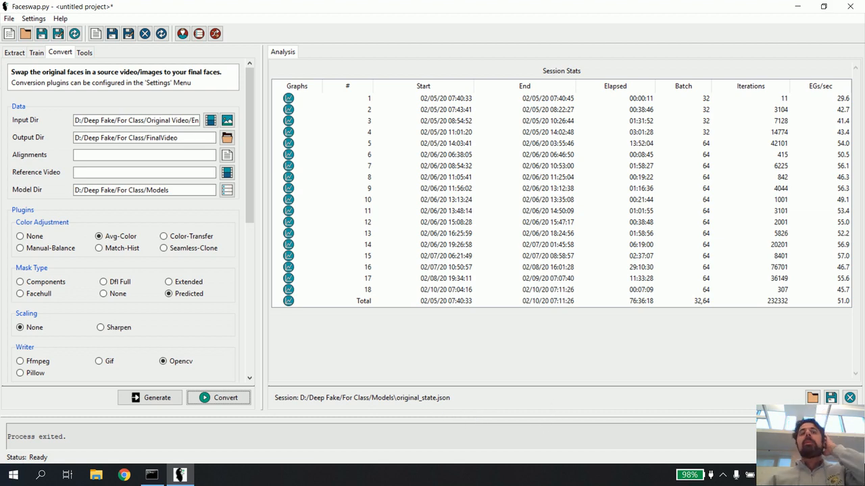
# In File Explorer, open D:\Deep Fake\For Class\FinalVideo and preview the converted interview frame 000058
pyautogui.click(96, 475)
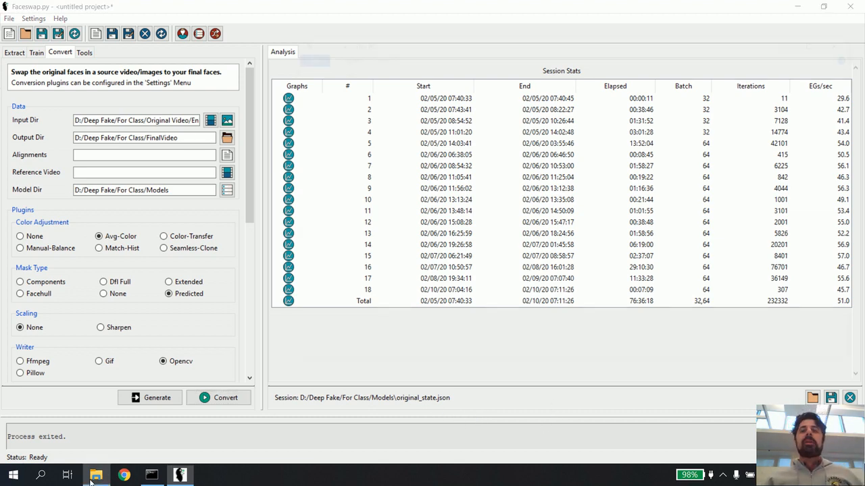
pyautogui.click(330, 337)
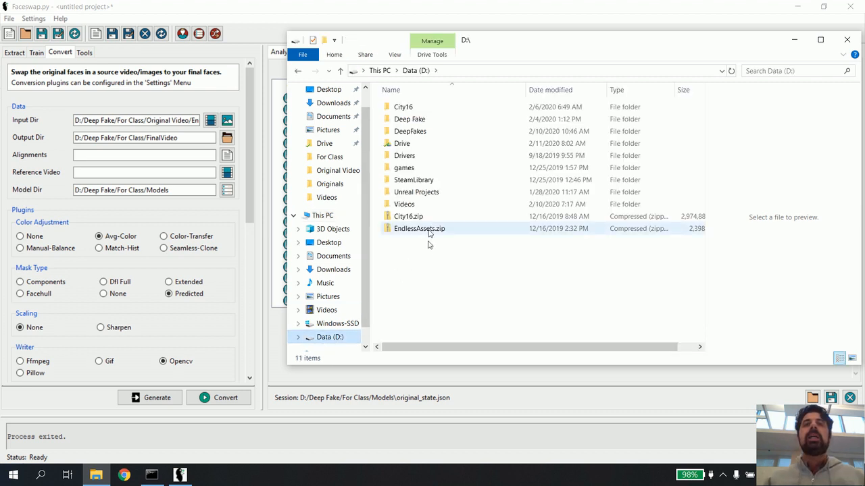
pyautogui.doubleClick(454, 120)
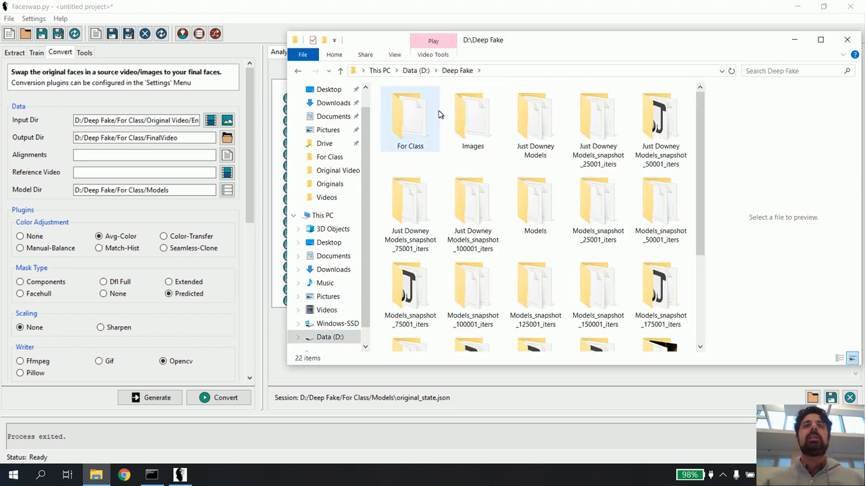
pyautogui.click(418, 129)
pyautogui.doubleClick(418, 130)
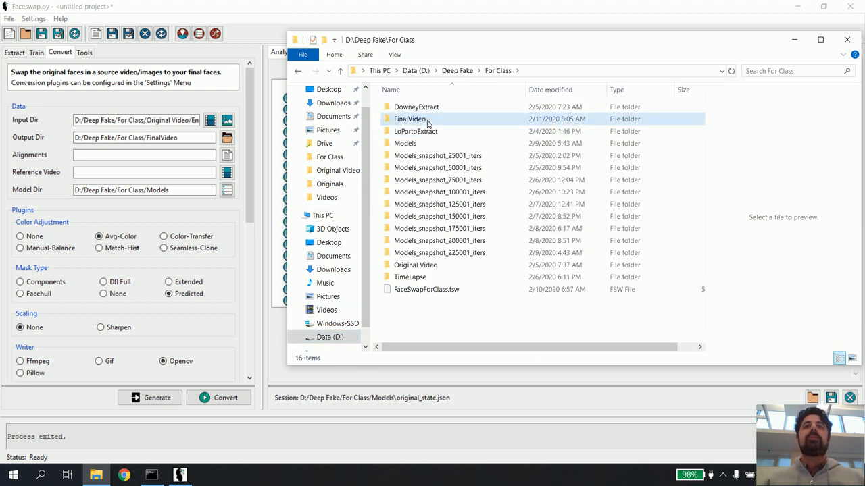
pyautogui.doubleClick(419, 120)
pyautogui.scroll(-10, 520, 189)
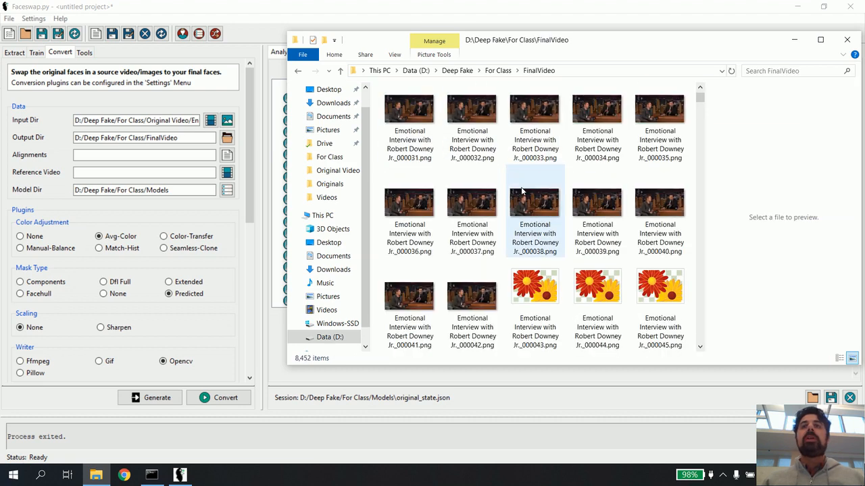
pyautogui.scroll(-1, 519, 192)
pyautogui.click(518, 192)
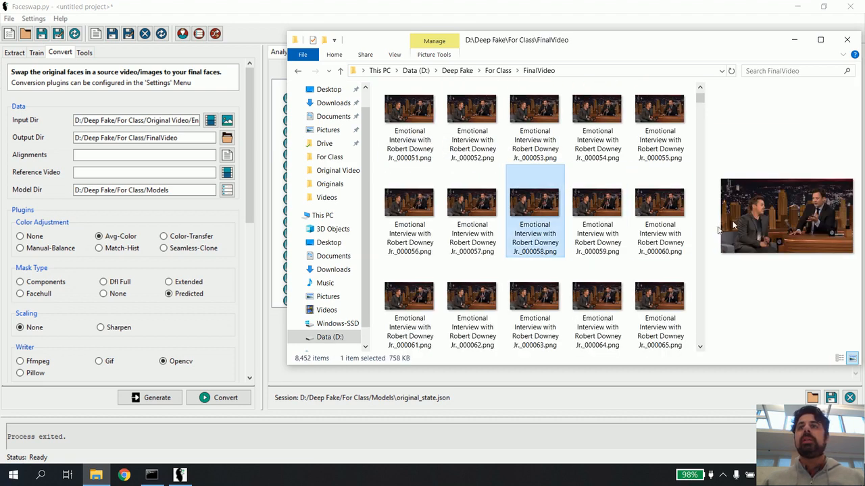
# Close FaceSwap and launch OpenShot Video Editor from the desktop
pyautogui.click(579, 18)
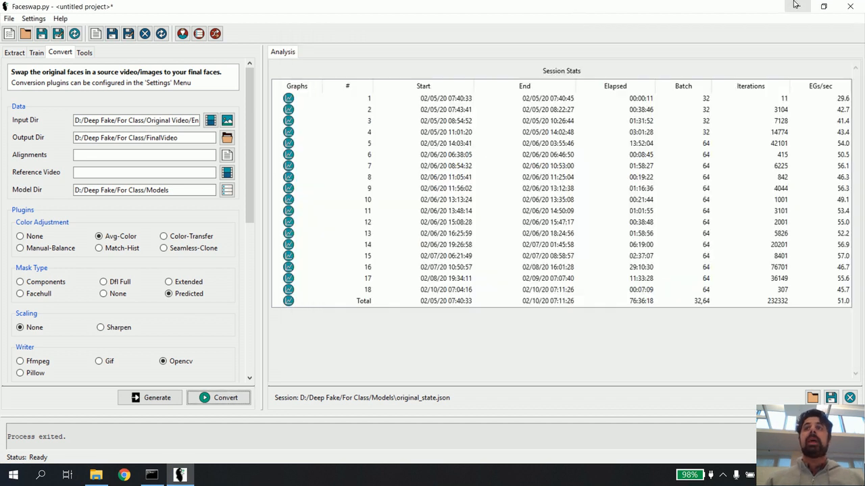
pyautogui.click(850, 6)
pyautogui.click(450, 281)
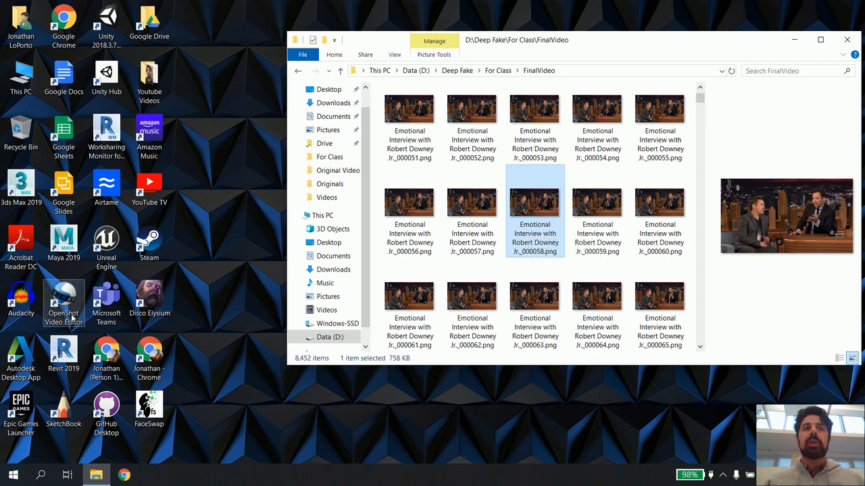
pyautogui.doubleClick(64, 314)
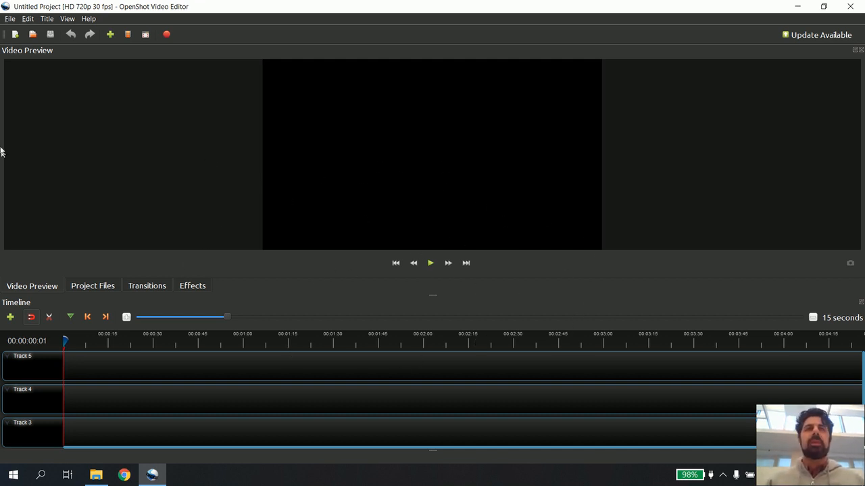
# Switch OpenShot to the layout with Project Files beside the Video Preview, and widen the preview area
pyautogui.click(71, 19)
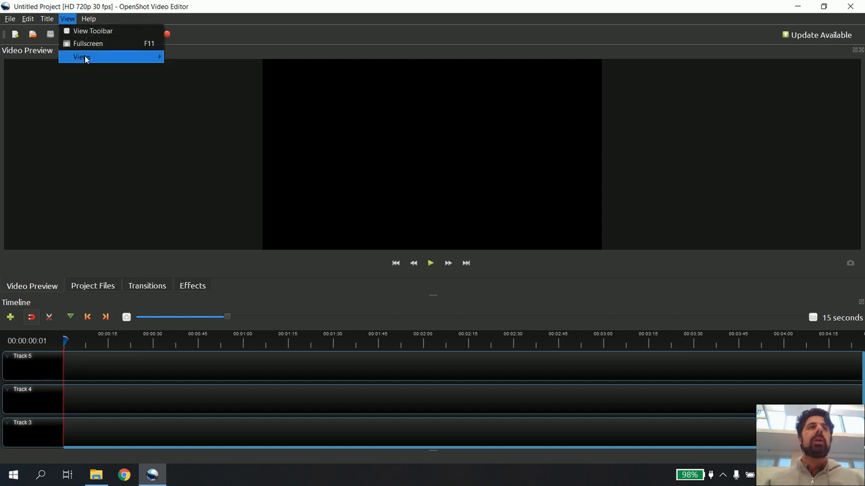
pyautogui.moveTo(85, 57)
pyautogui.click(200, 58)
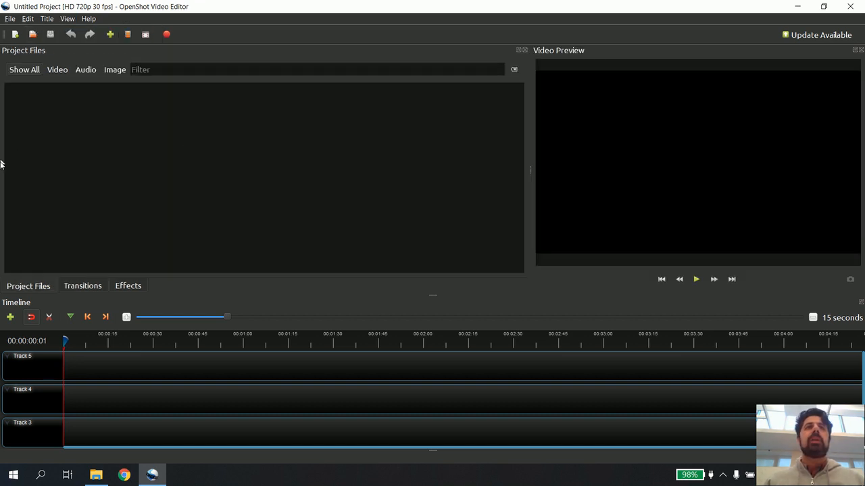
pyautogui.moveTo(530, 169); pyautogui.dragTo(382, 169)
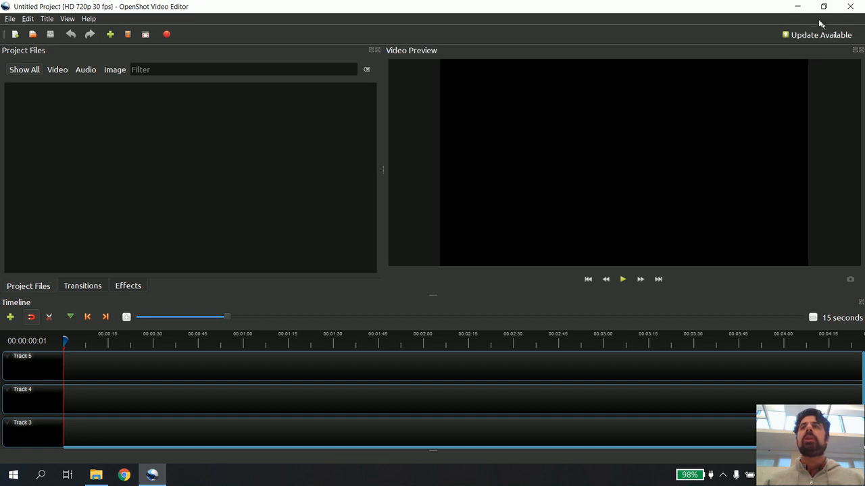
# Import interview frame 000001 from File Explorer's FinalVideo folder into the OpenShot project files as an image sequence
pyautogui.click(797, 6)
pyautogui.scroll(5, 484, 193)
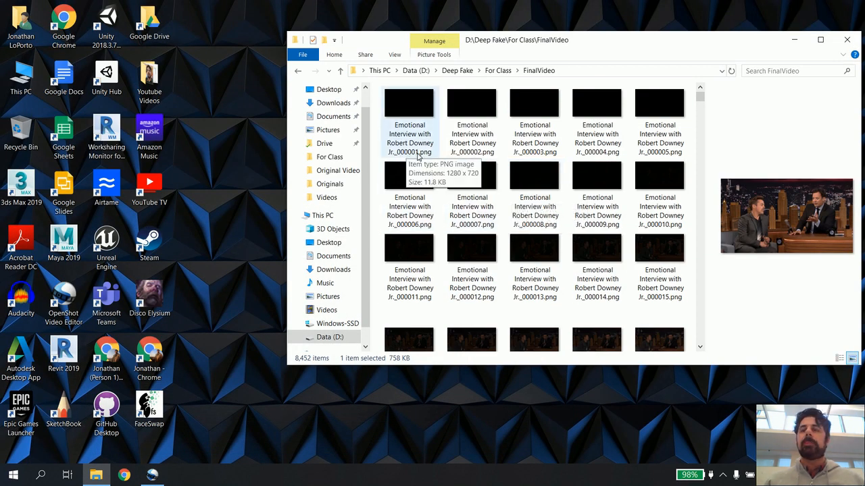
pyautogui.click(152, 475)
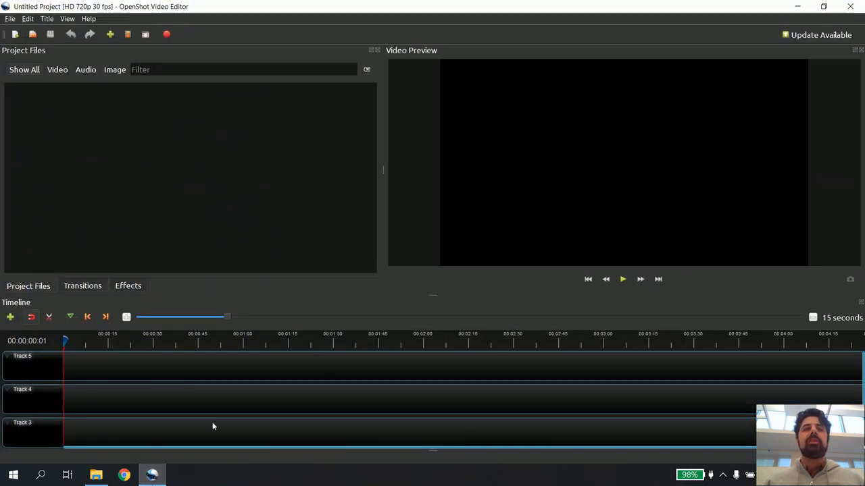
pyautogui.click(96, 475)
pyautogui.moveTo(408, 121); pyautogui.dragTo(133, 177)
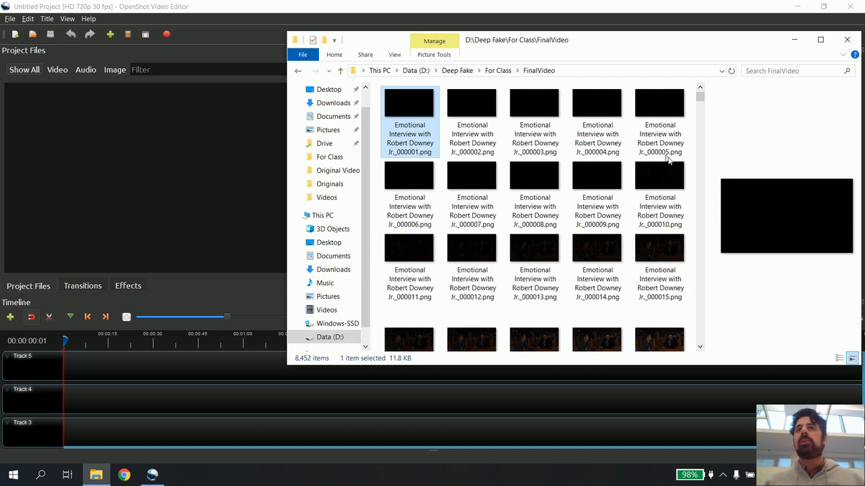
pyautogui.click(243, 8)
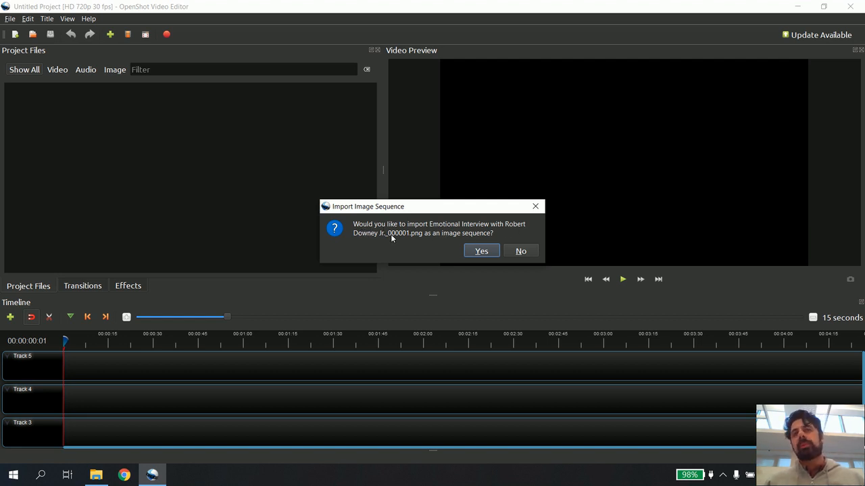
pyautogui.click(477, 252)
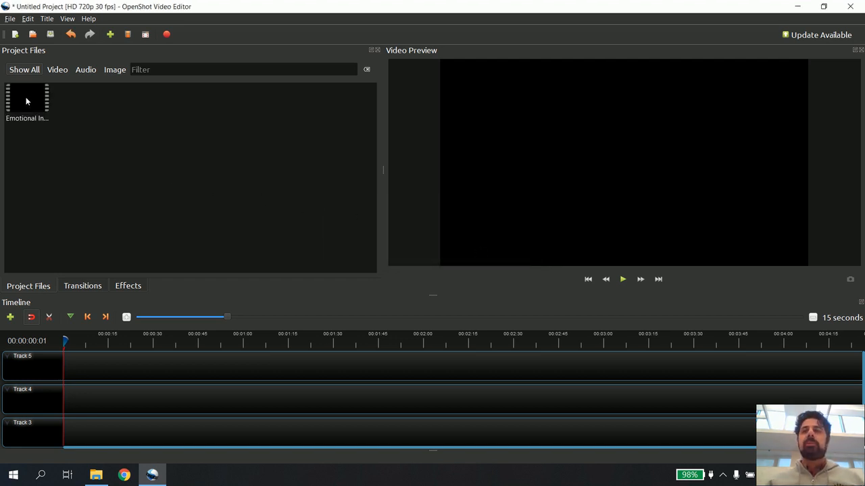
# Place the imported image sequence at the start of Track 5 and preview about the first 25 seconds
pyautogui.moveTo(25, 97); pyautogui.dragTo(55, 365)
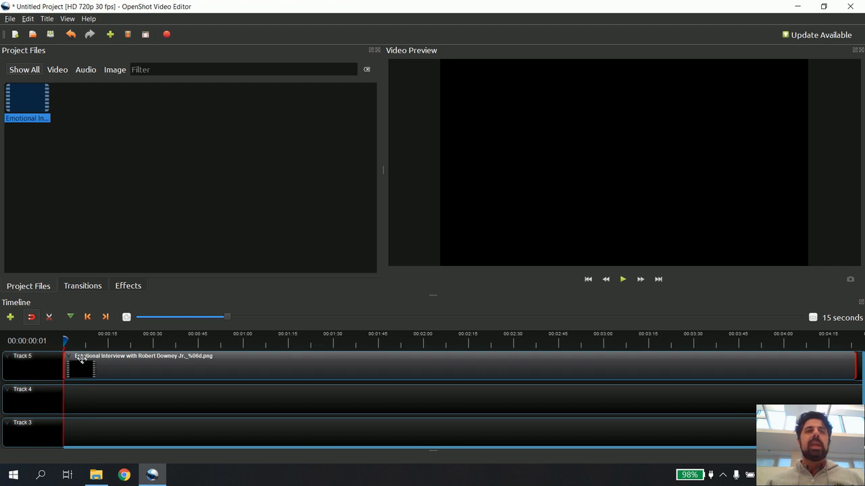
pyautogui.click(623, 279)
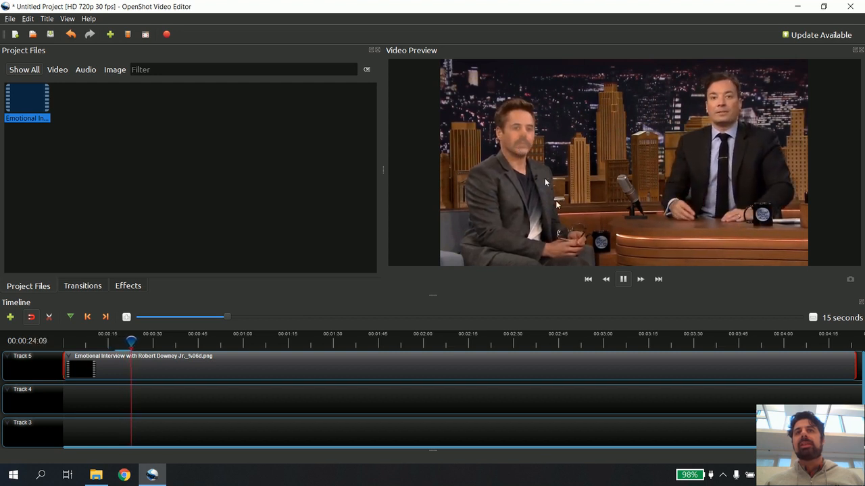
pyautogui.click(623, 279)
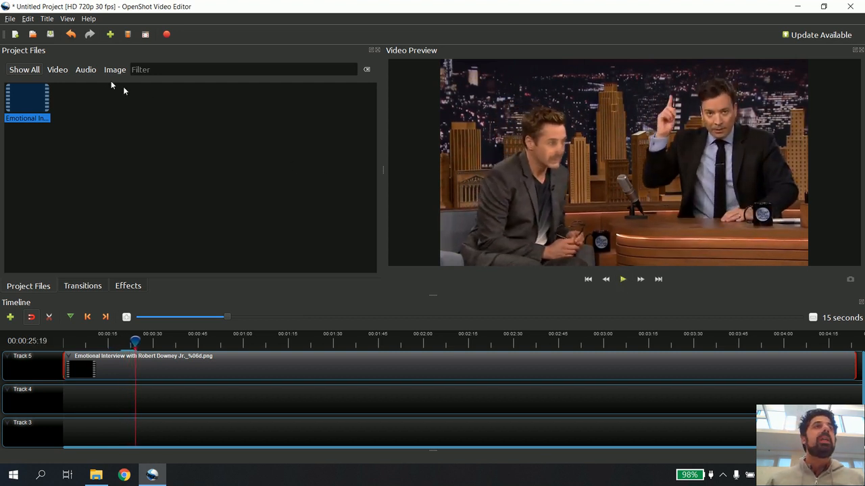
# Open the video export settings and name the output file with the creator's surname followed by DeepFake
pyautogui.click(11, 19)
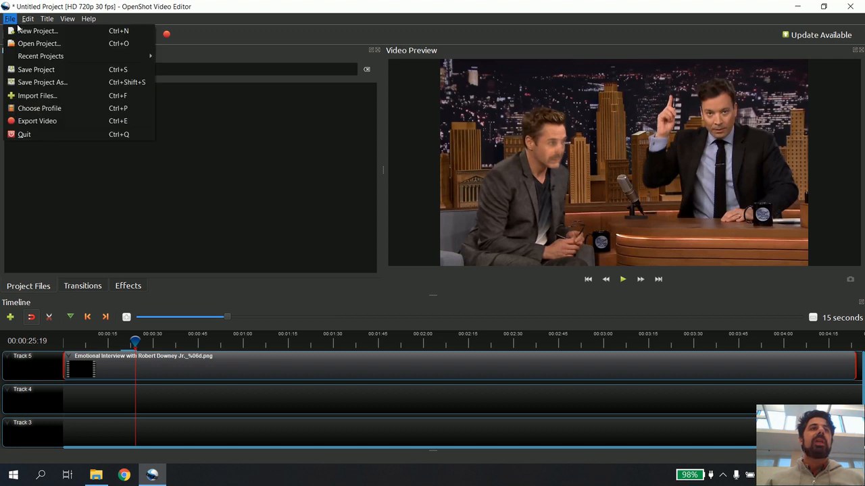
pyautogui.click(92, 121)
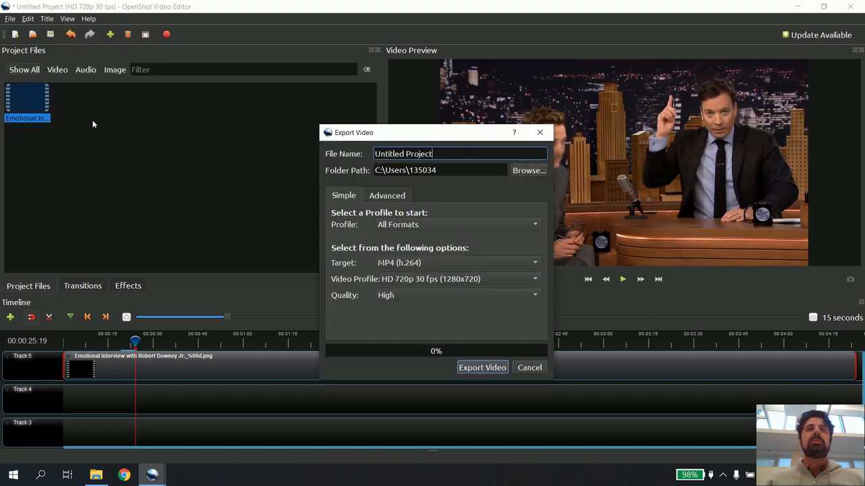
pyautogui.moveTo(442, 153); pyautogui.dragTo(260, 153)
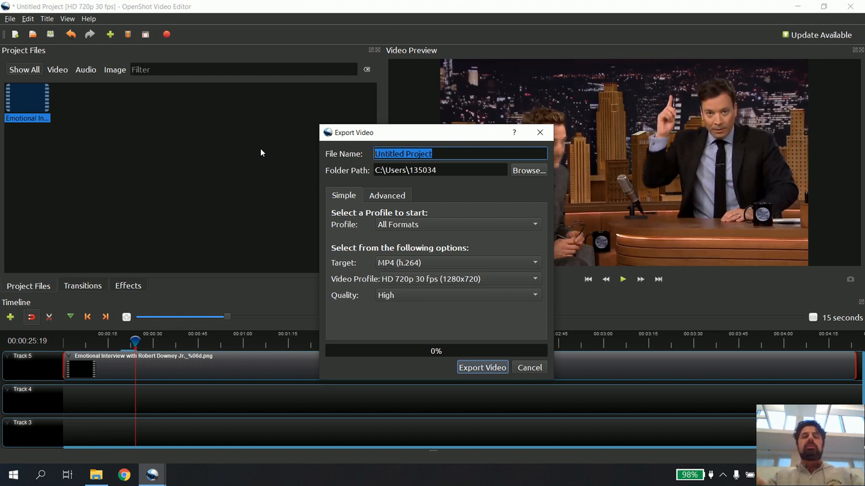
pyautogui.write('LoPo')
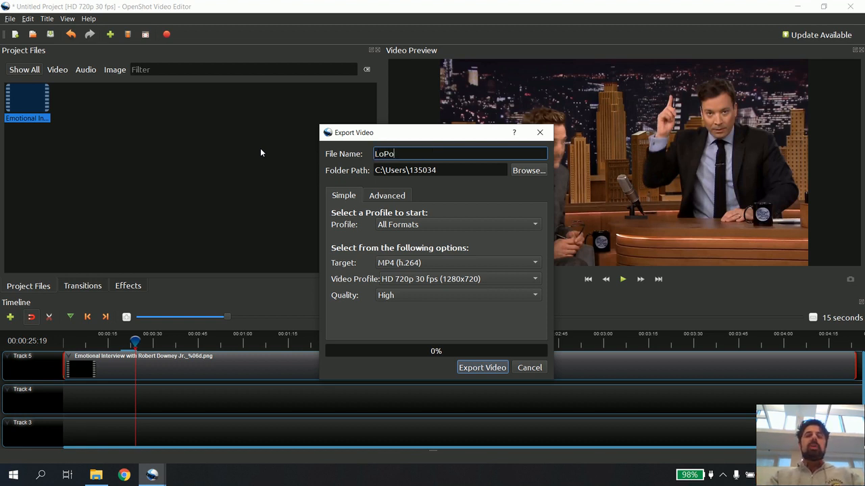
pyautogui.write('rtoDeepFake')
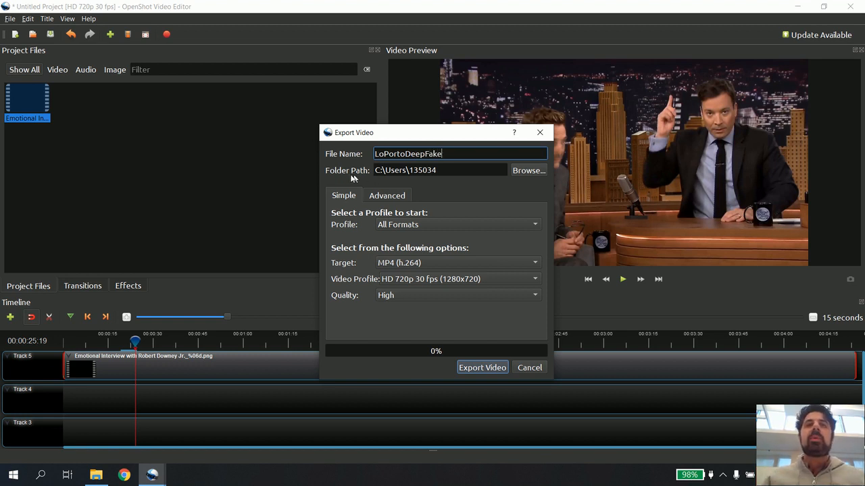
# Set the export folder to D:/Deep Fake/For Class and start exporting the video
pyautogui.click(528, 171)
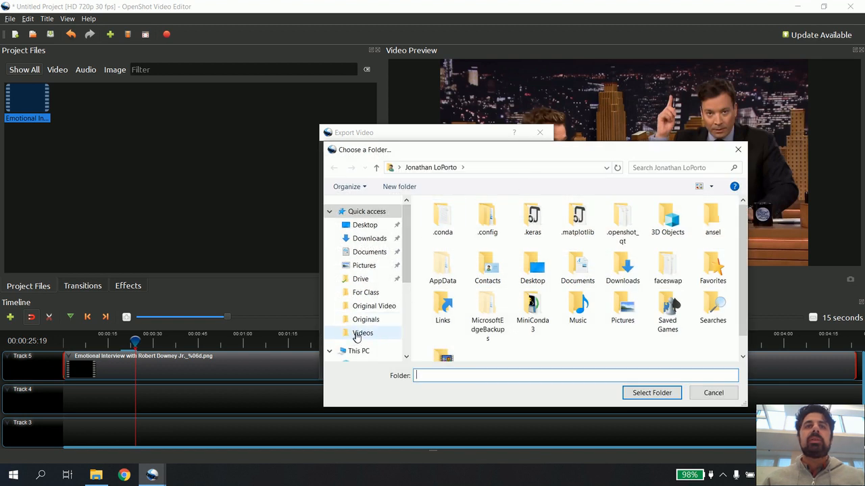
pyautogui.scroll(-4, 358, 338)
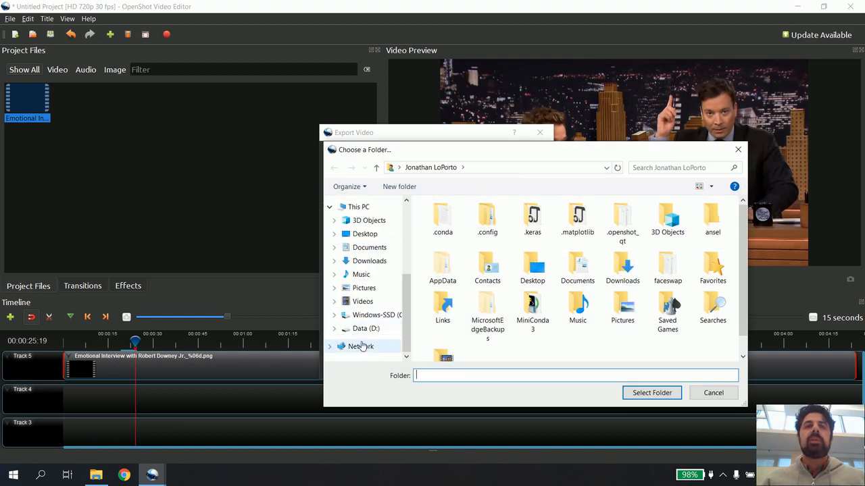
pyautogui.click(365, 329)
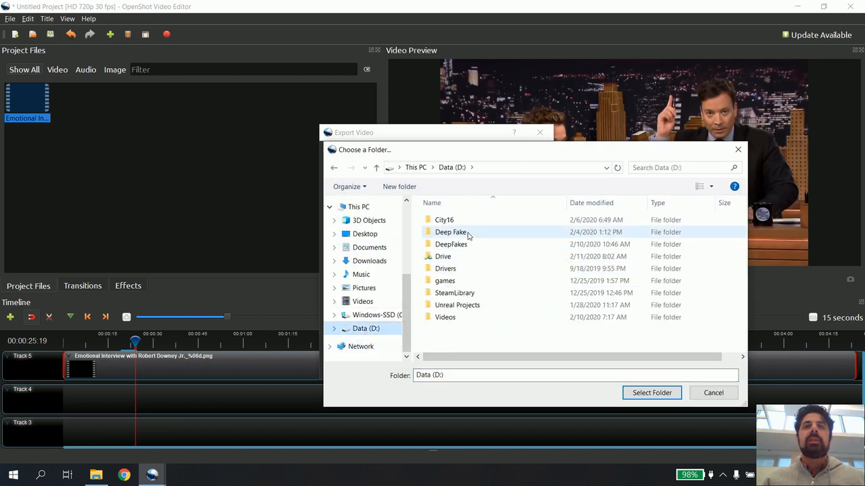
pyautogui.doubleClick(451, 232)
pyautogui.doubleClick(462, 227)
pyautogui.scroll(-2, 497, 263)
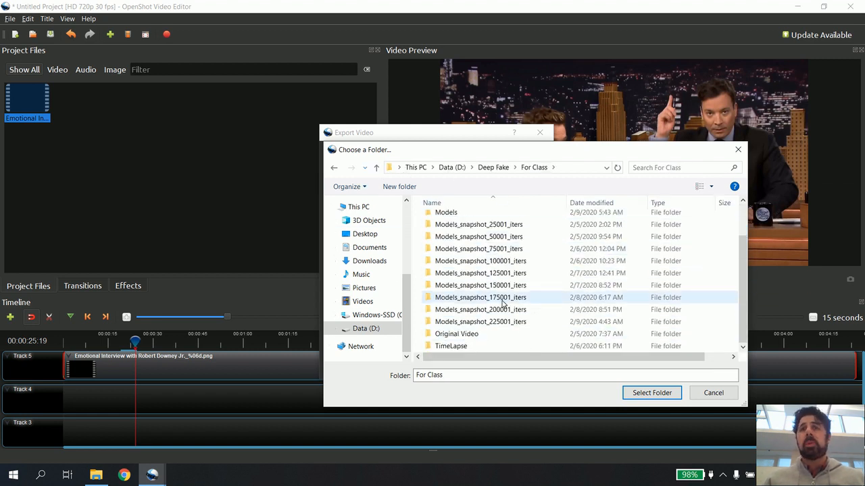
pyautogui.scroll(3, 502, 304)
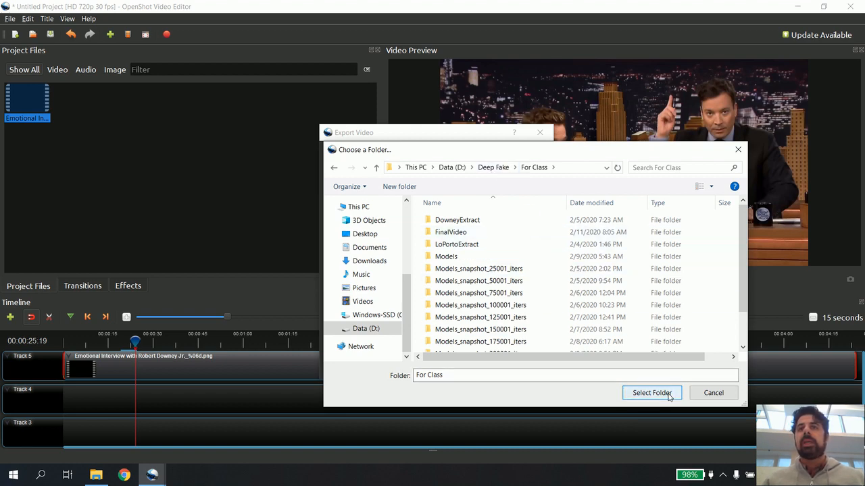
pyautogui.click(669, 396)
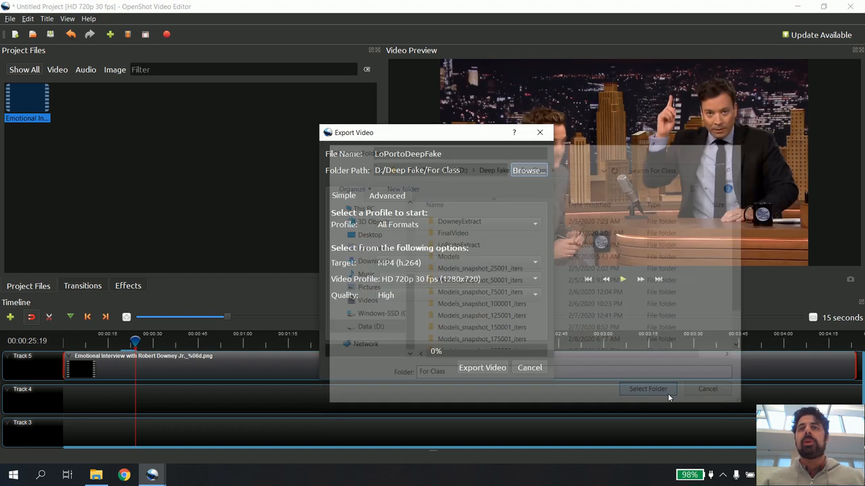
pyautogui.click(486, 367)
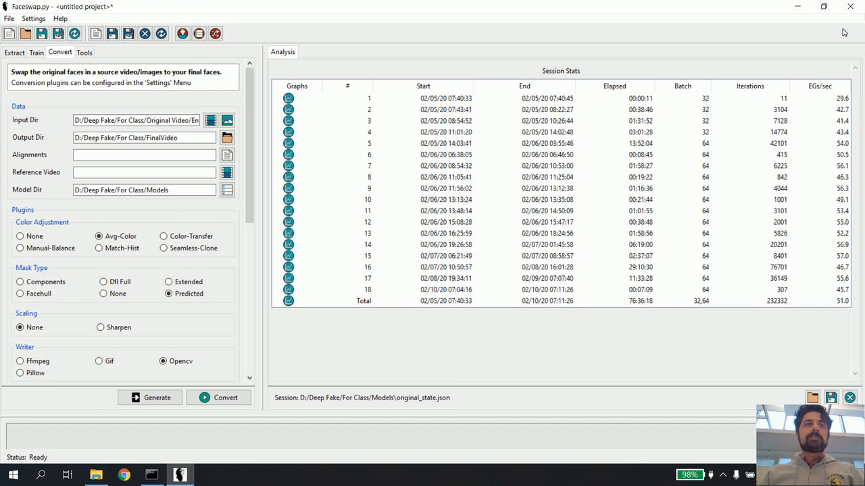
# Switch to File Explorer, open the FinalVideo folder in D:\Deep Fake\For Class and look through the converted interview frames
pyautogui.click(96, 475)
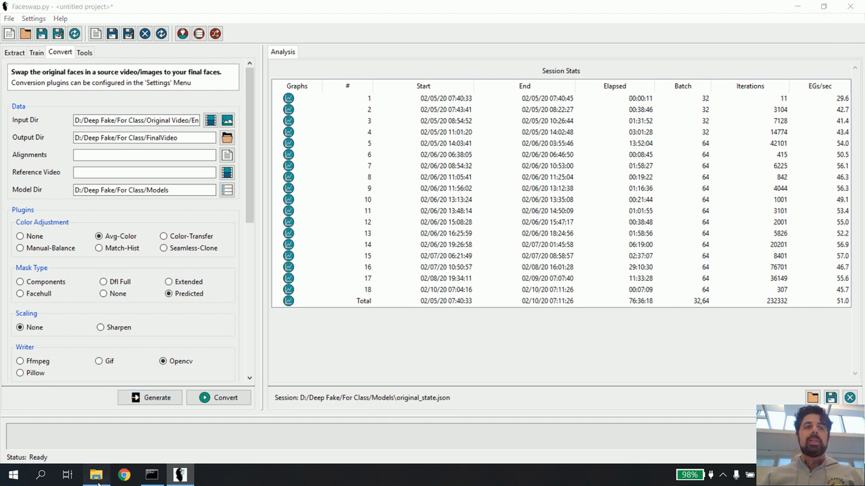
pyautogui.doubleClick(418, 141)
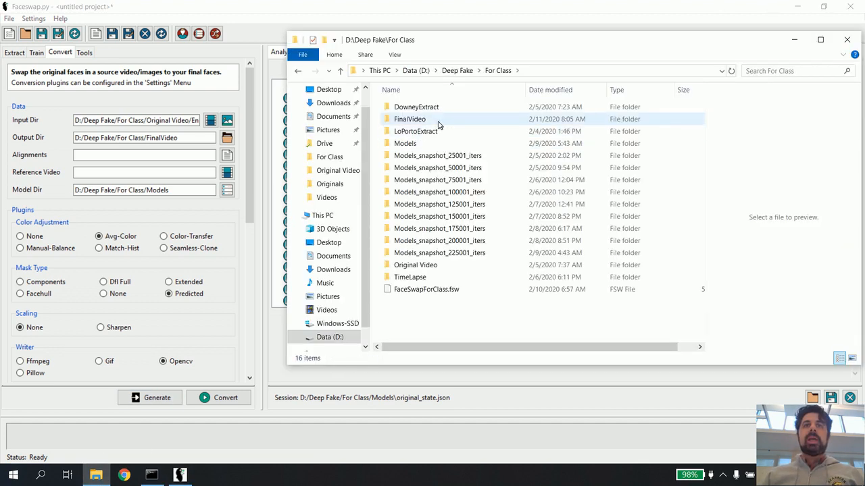
pyautogui.doubleClick(438, 123)
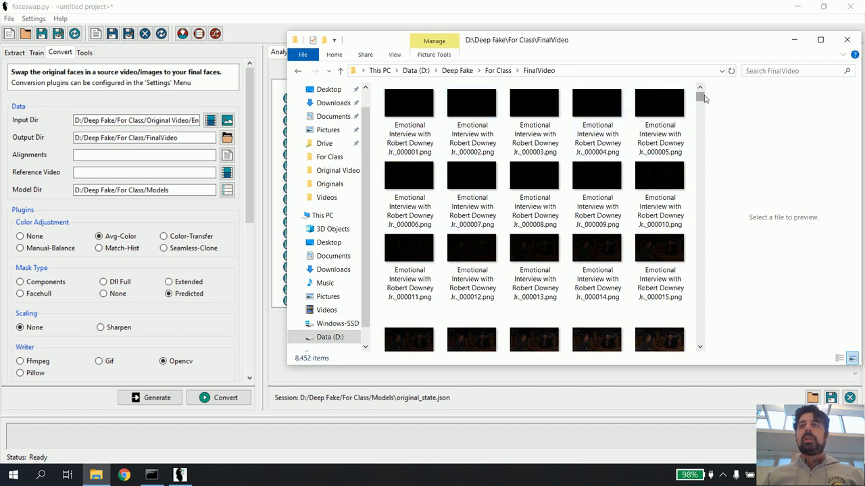
pyautogui.moveTo(705, 100); pyautogui.dragTo(704, 134)
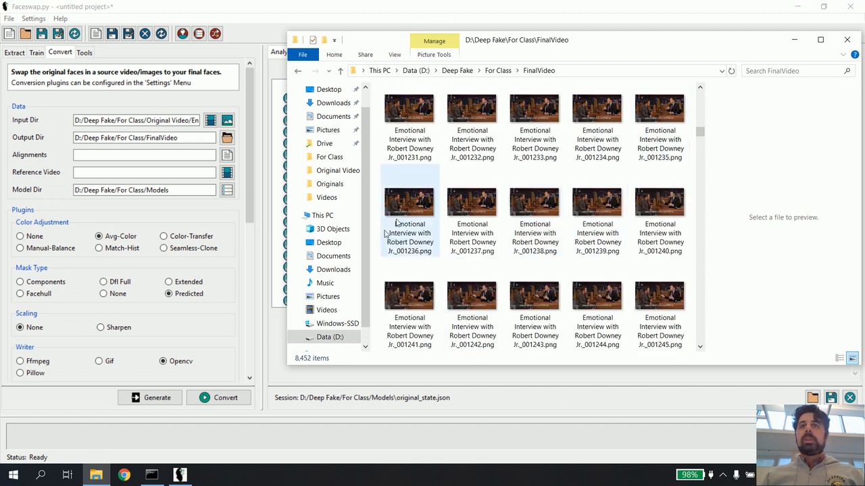
pyautogui.moveTo(700, 133); pyautogui.dragTo(700, 96)
# Close FaceSwap, discarding the unsaved project changes, and launch OpenShot Video Editor from the desktop
pyautogui.click(613, 6)
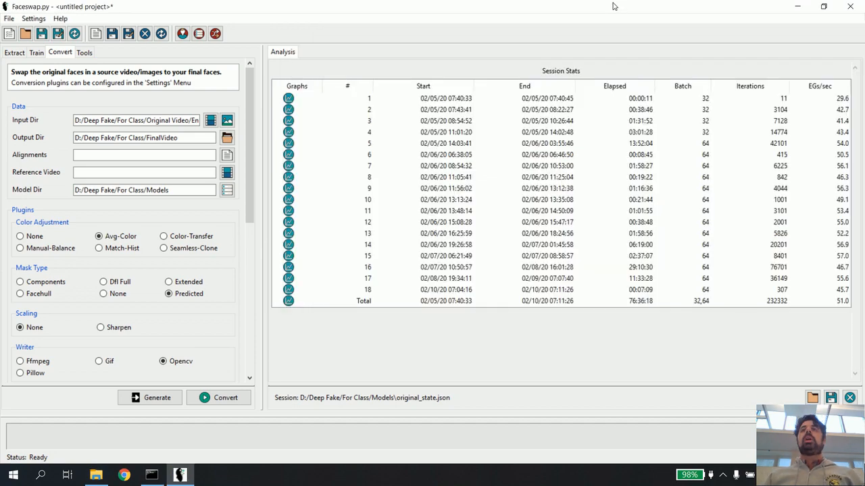
pyautogui.click(850, 6)
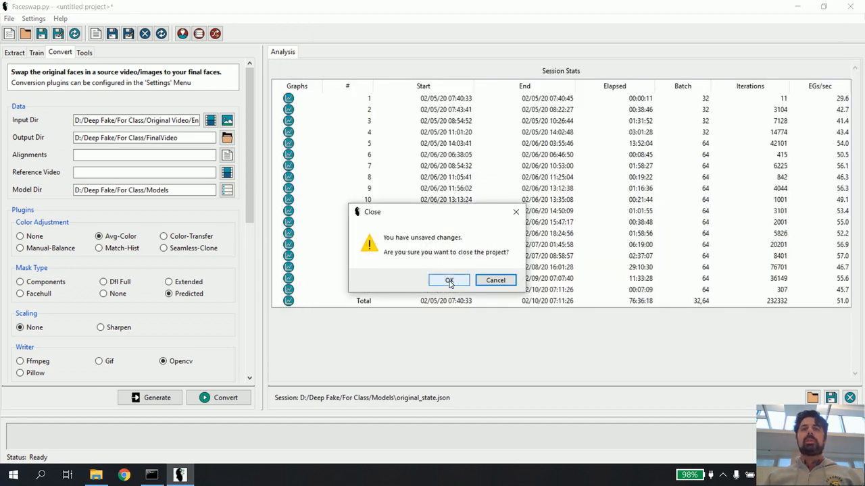
pyautogui.click(449, 280)
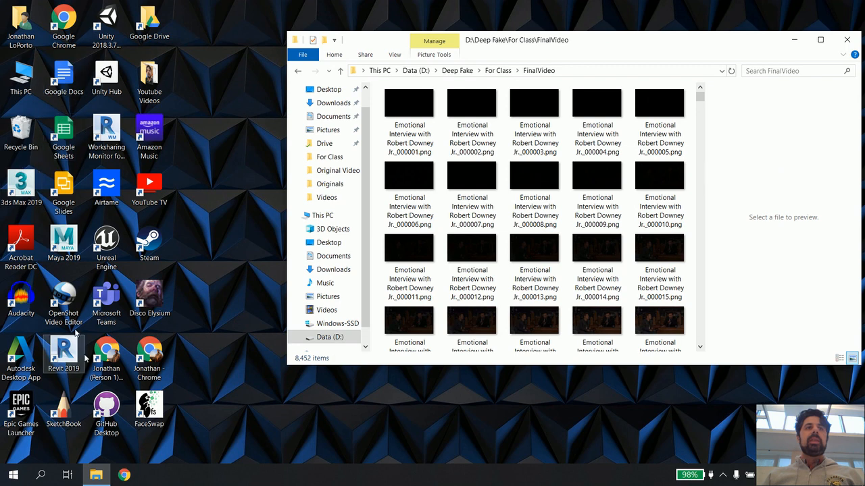
pyautogui.doubleClick(69, 302)
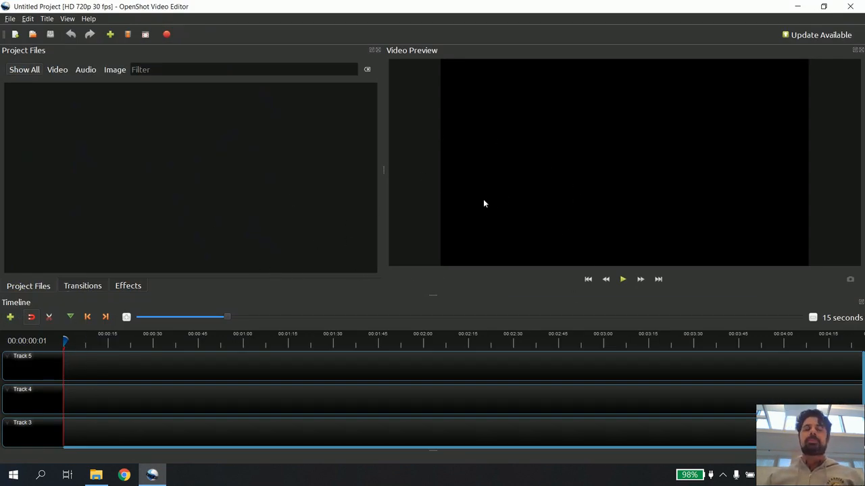
# Import the first interview frame, 000001, from the FinalVideo folder into OpenShot as an image sequence
pyautogui.click(96, 475)
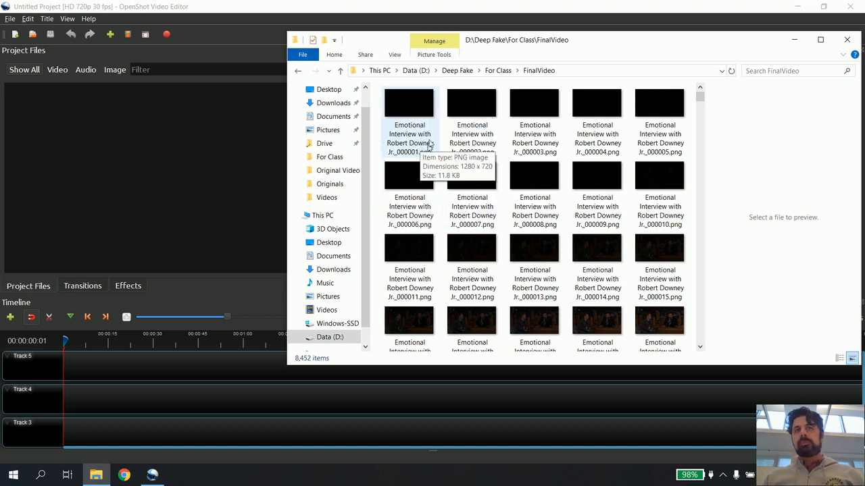
pyautogui.moveTo(423, 111); pyautogui.dragTo(105, 160)
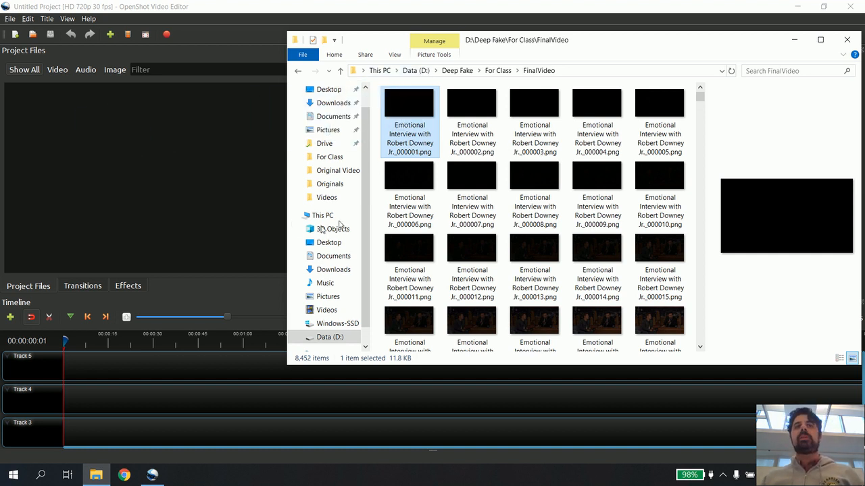
pyautogui.click(216, 8)
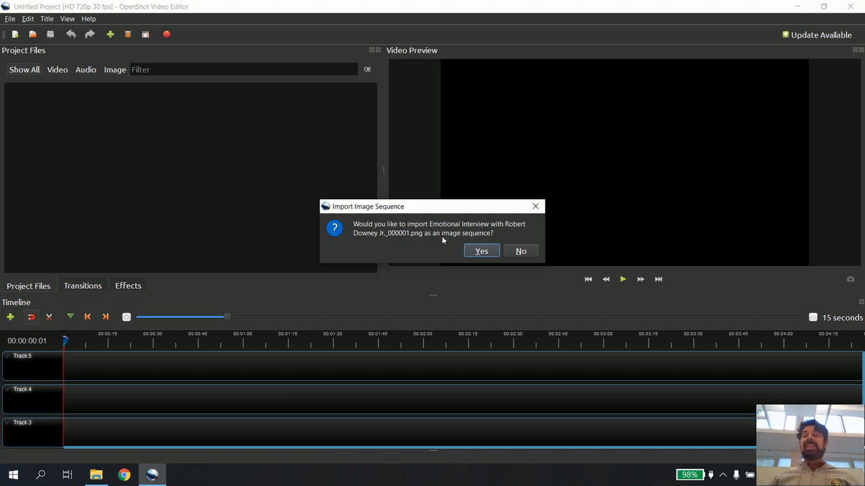
pyautogui.click(490, 252)
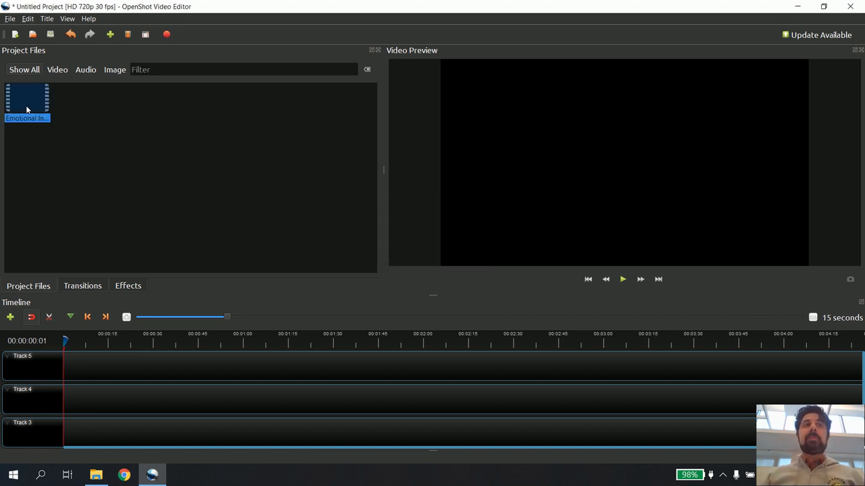
# Place the image sequence at the start of Track 5, preview its opening seconds, and return the playhead to the start
pyautogui.moveTo(51, 154); pyautogui.dragTo(58, 369)
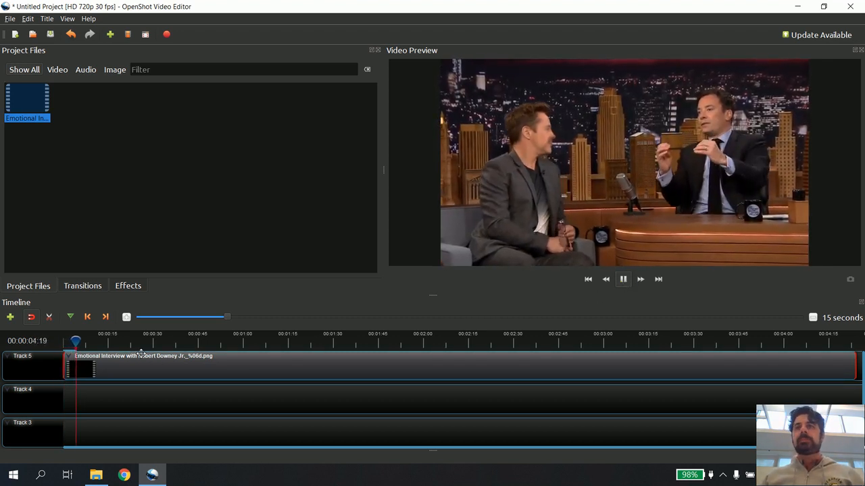
pyautogui.click(623, 279)
pyautogui.click(79, 341)
pyautogui.moveTo(80, 340); pyautogui.dragTo(64, 341)
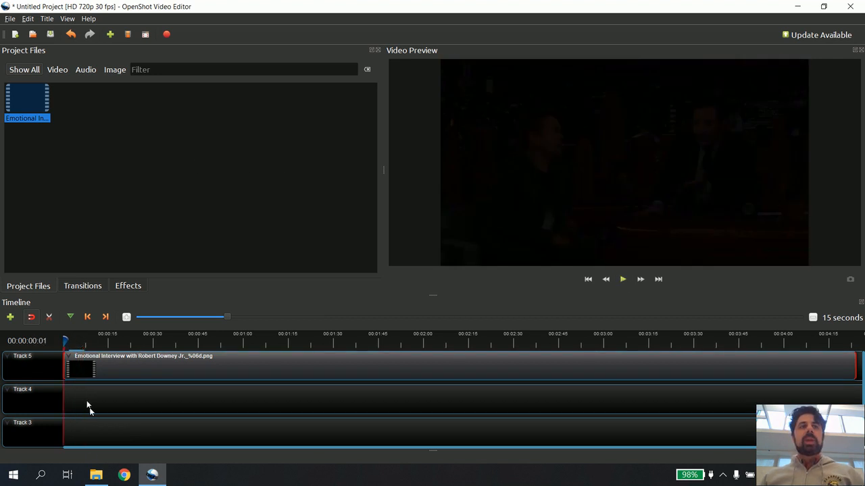
pyautogui.moveTo(95, 476)
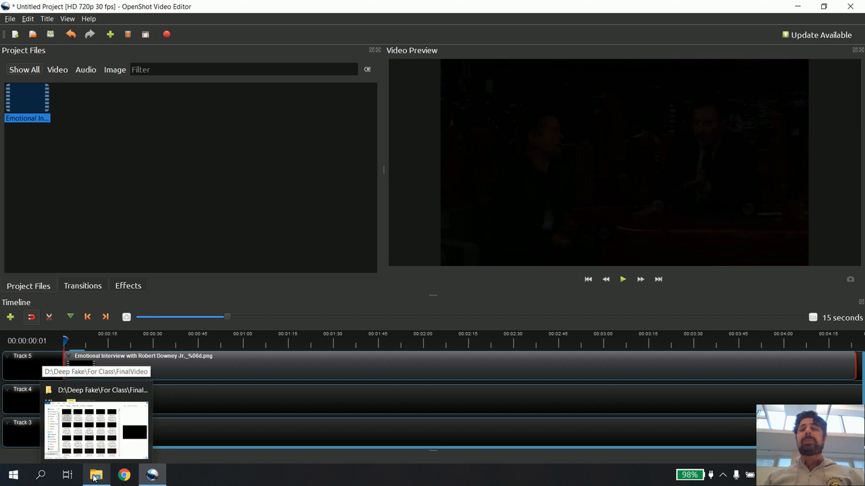
# Import the original Robert Downey Jr. interview MP4 from D:\Deep Fake\For Class\Original Video into the OpenShot project files
pyautogui.click(95, 476)
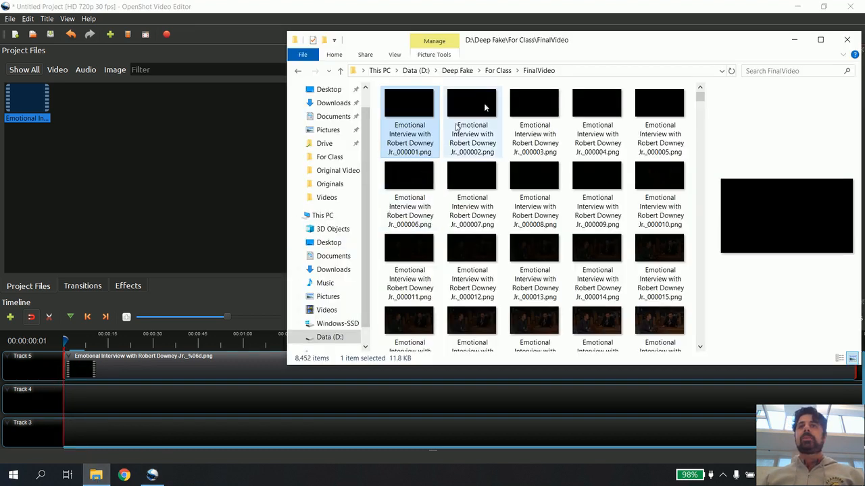
pyautogui.click(498, 71)
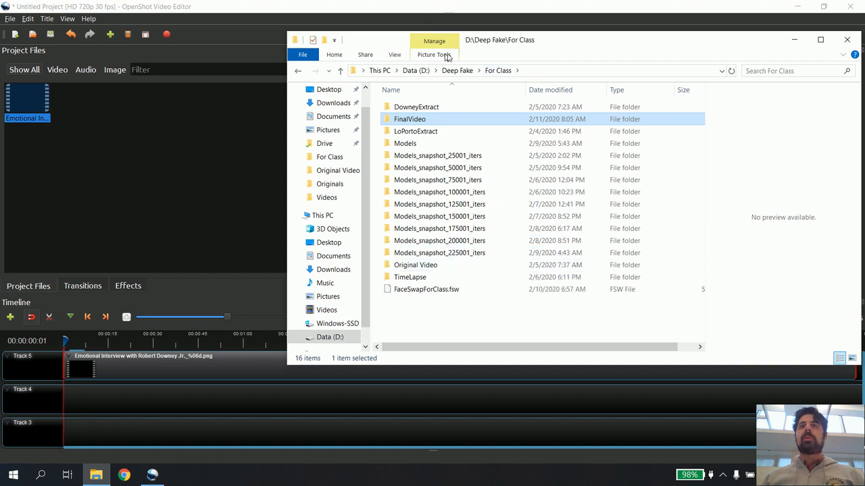
pyautogui.doubleClick(435, 266)
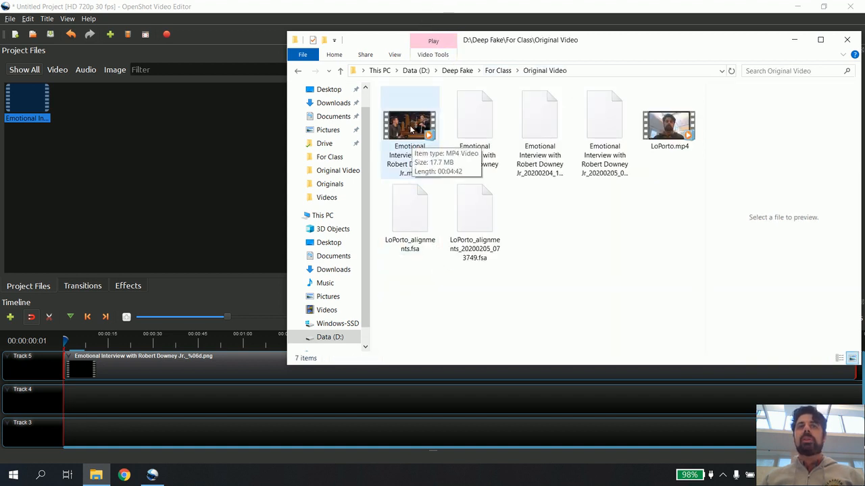
pyautogui.moveTo(410, 129); pyautogui.dragTo(118, 194)
# Place the original interview MP4 at the start of Track 4, under the image sequence, and preview the combined timeline
pyautogui.click(136, 203)
pyautogui.moveTo(74, 101); pyautogui.dragTo(58, 391)
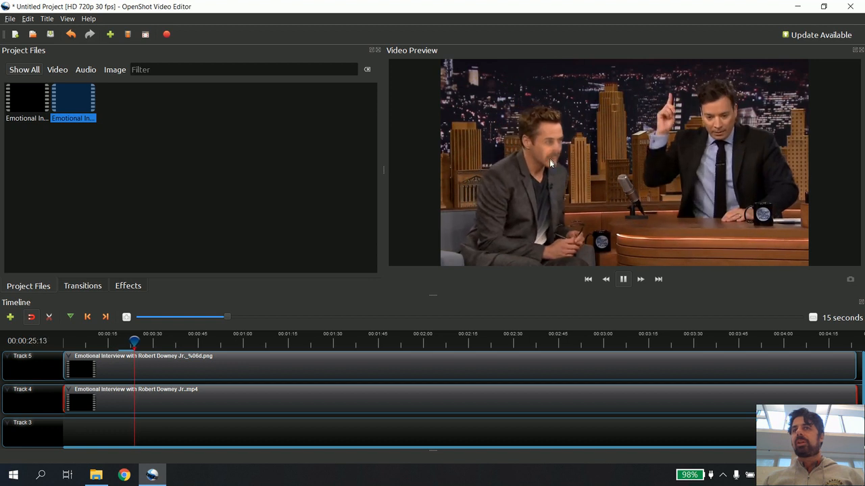
pyautogui.click(622, 280)
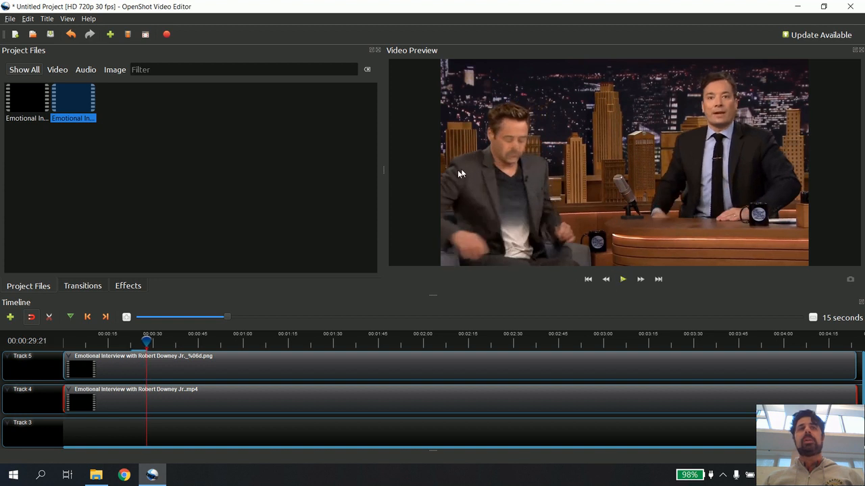
# Start a video export and name the output file with the creator's surname directly followed by DeepFake
pyautogui.click(10, 20)
pyautogui.click(73, 121)
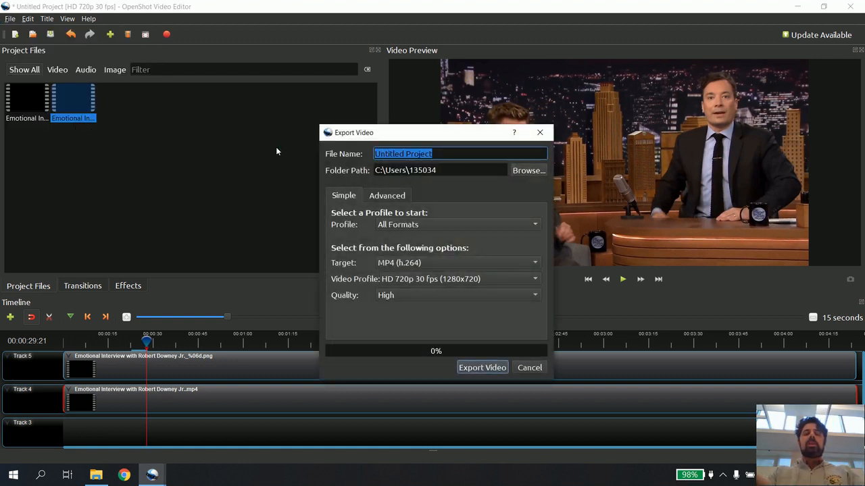
pyautogui.write('LoPorto')
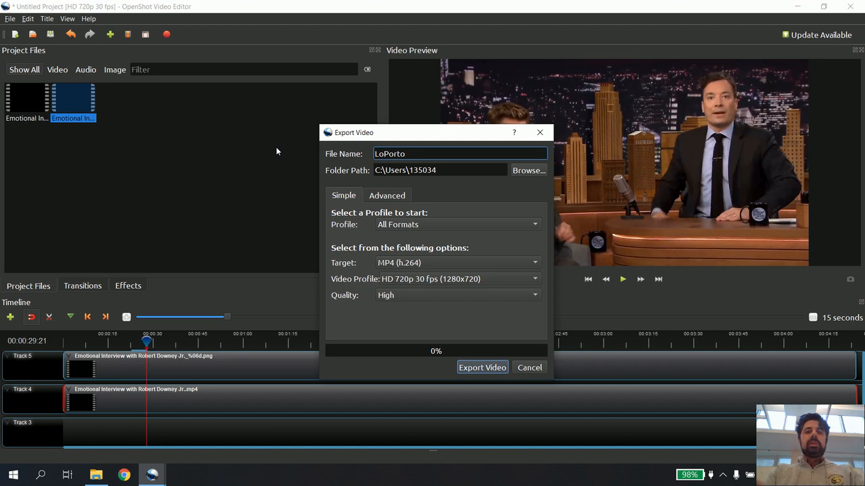
pyautogui.write('DeepFake')
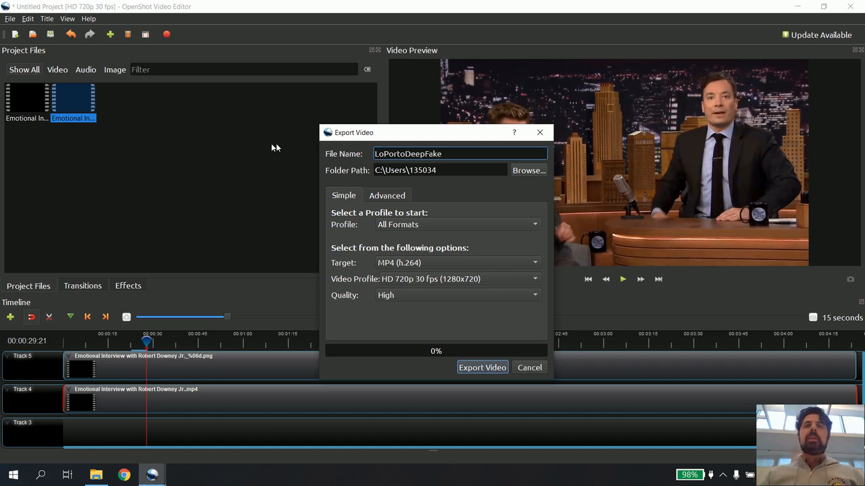
# Set the export folder to D:\Deep Fake\For Class and export the video as MP4 (h.264), HD 720p 30 fps, High quality
pyautogui.click(531, 172)
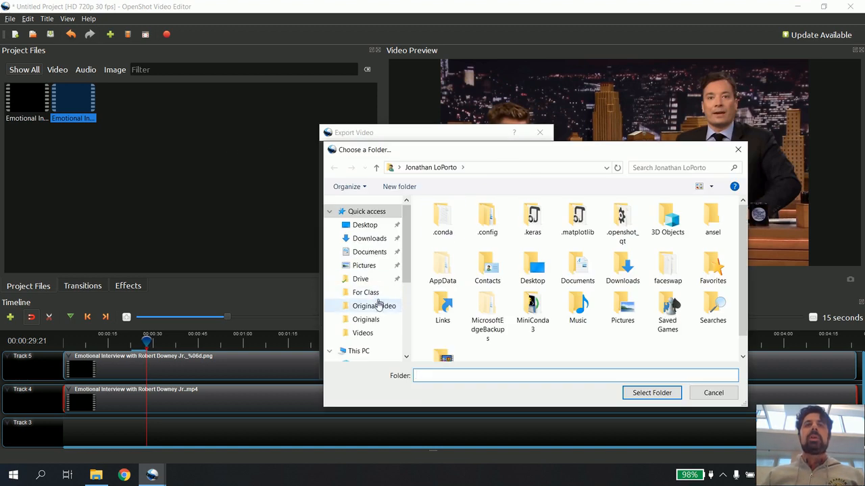
pyautogui.scroll(-4, 375, 336)
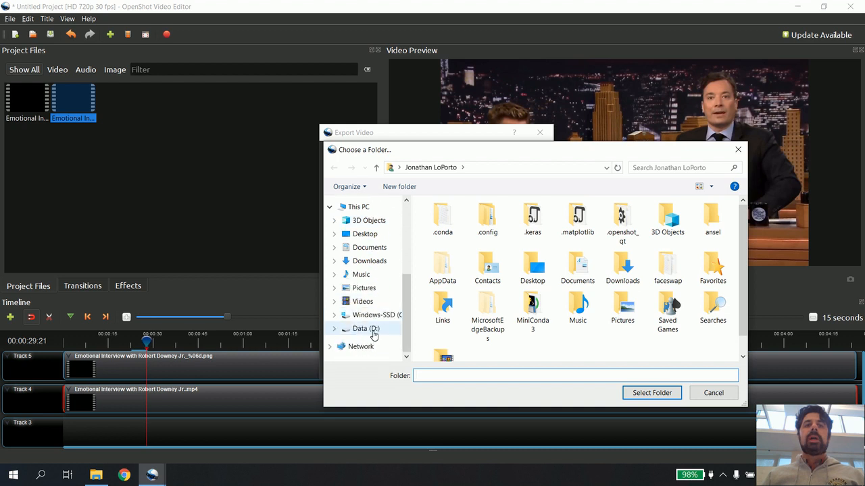
pyautogui.click(365, 329)
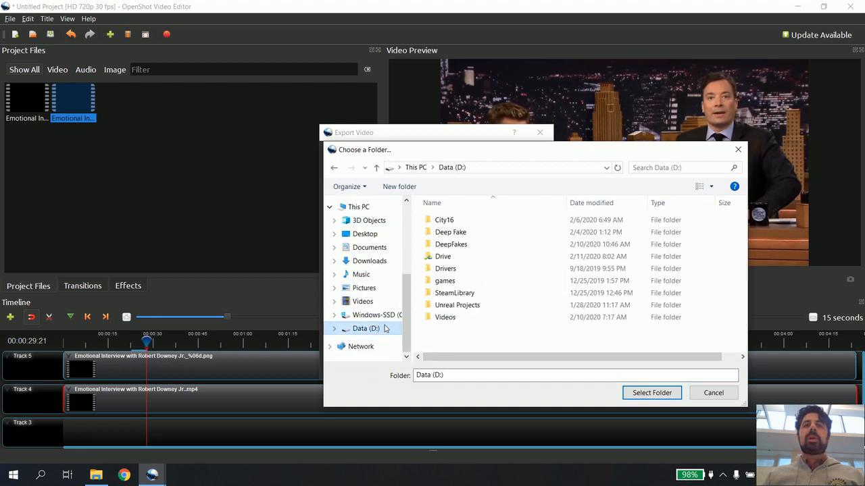
pyautogui.doubleClick(466, 232)
pyautogui.click(460, 231)
pyautogui.doubleClick(460, 231)
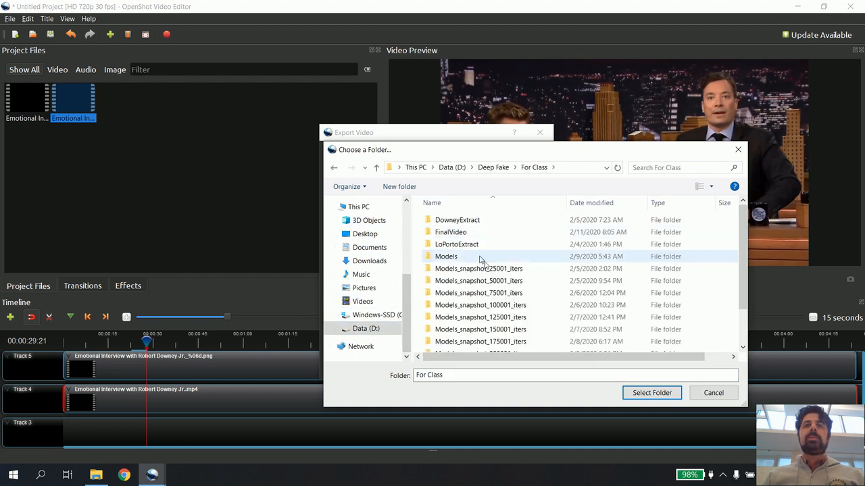
pyautogui.click(652, 393)
pyautogui.click(484, 368)
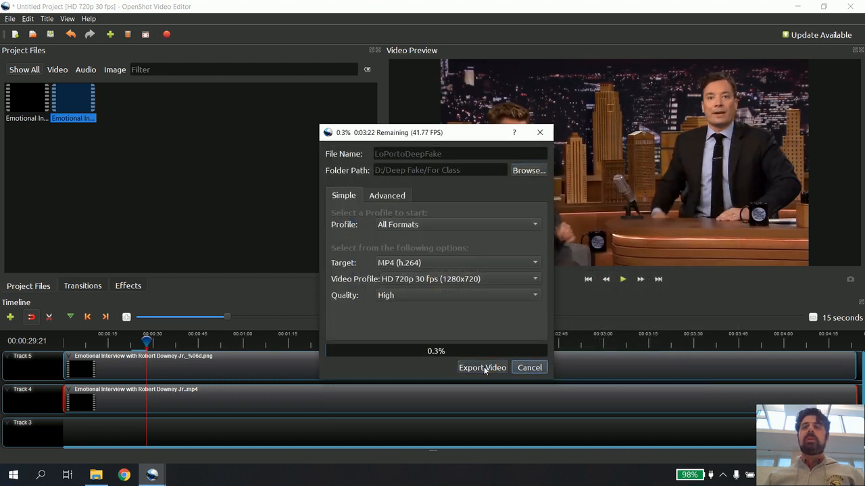